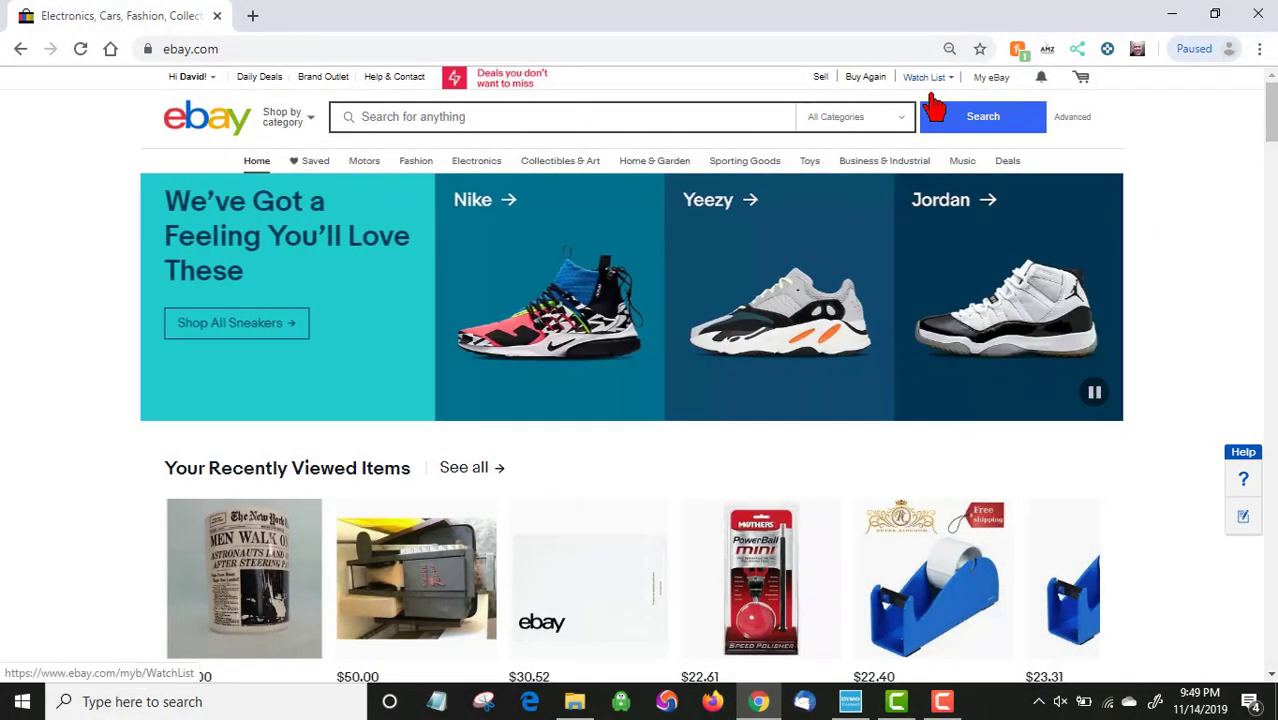
- Search eBay for "brookstone sound machine"
left_click(430, 117)
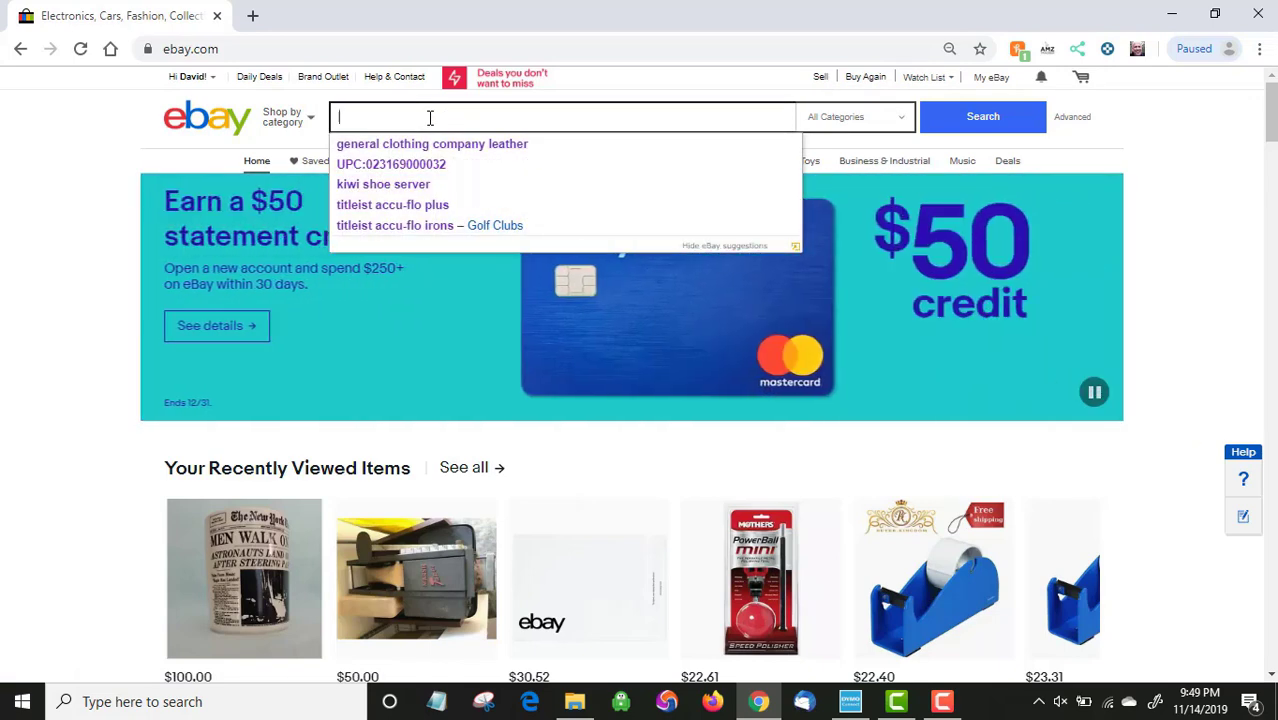
type("Br")
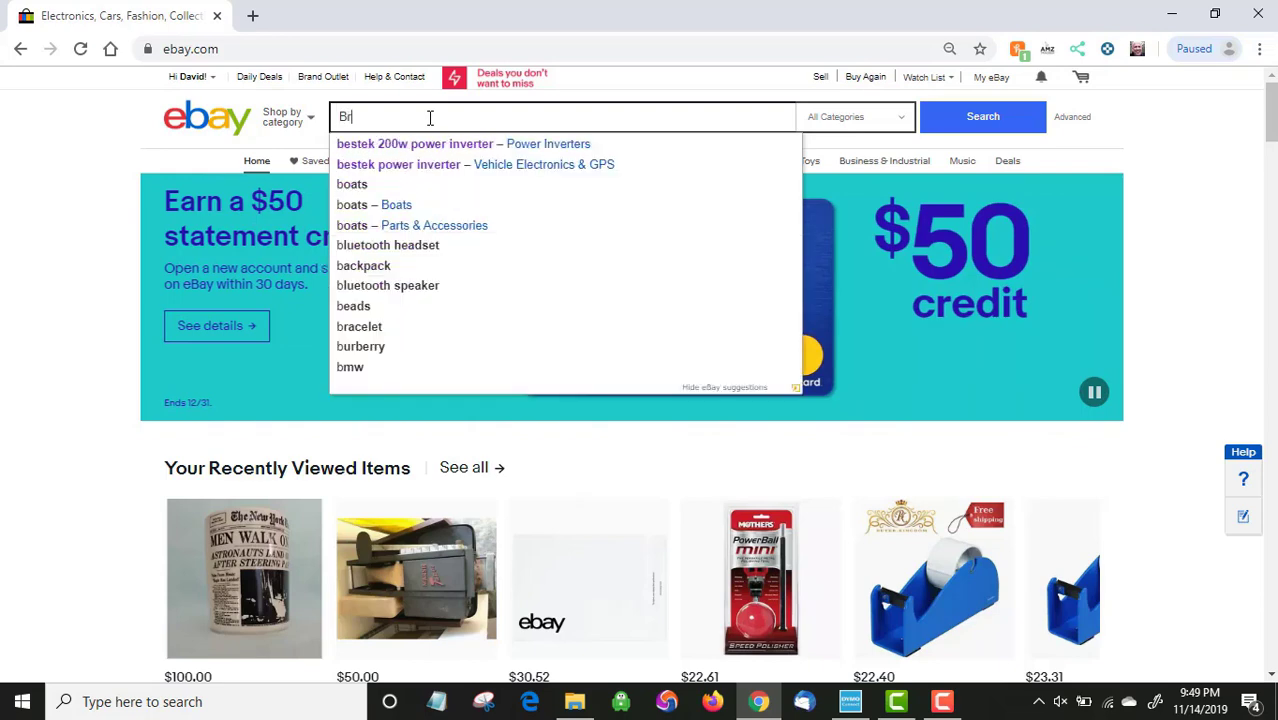
type("ookst")
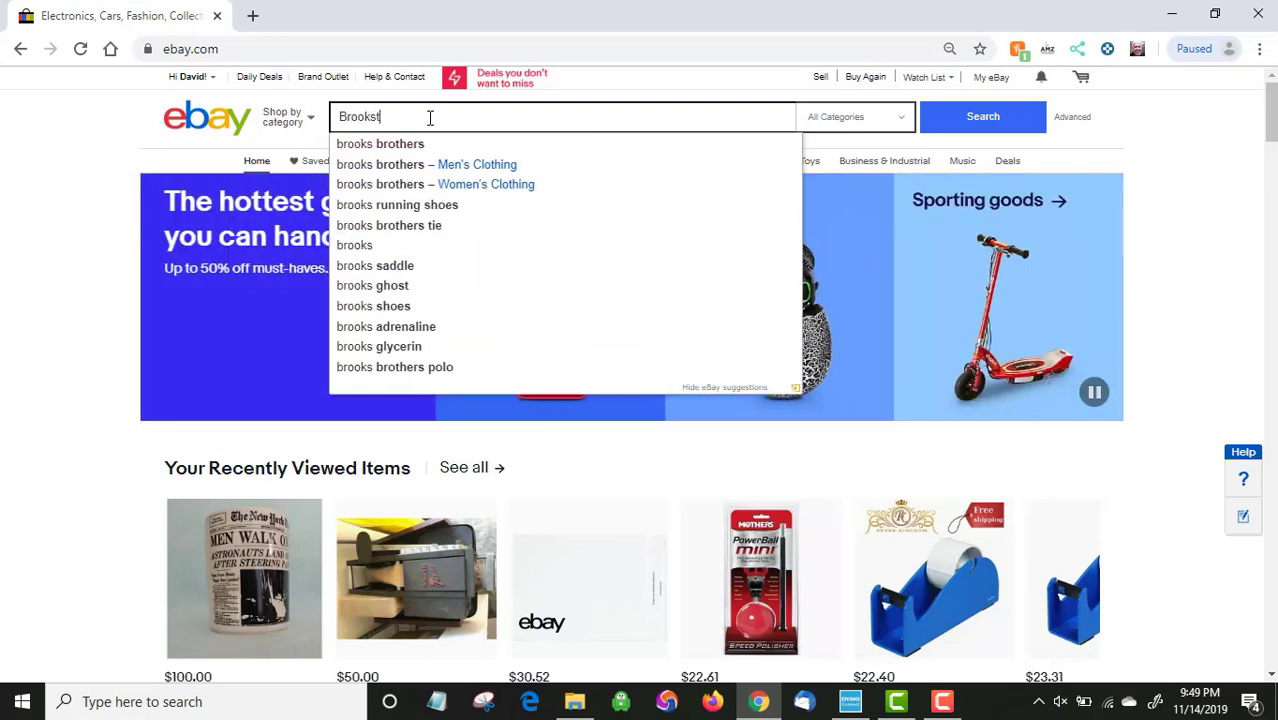
type("one")
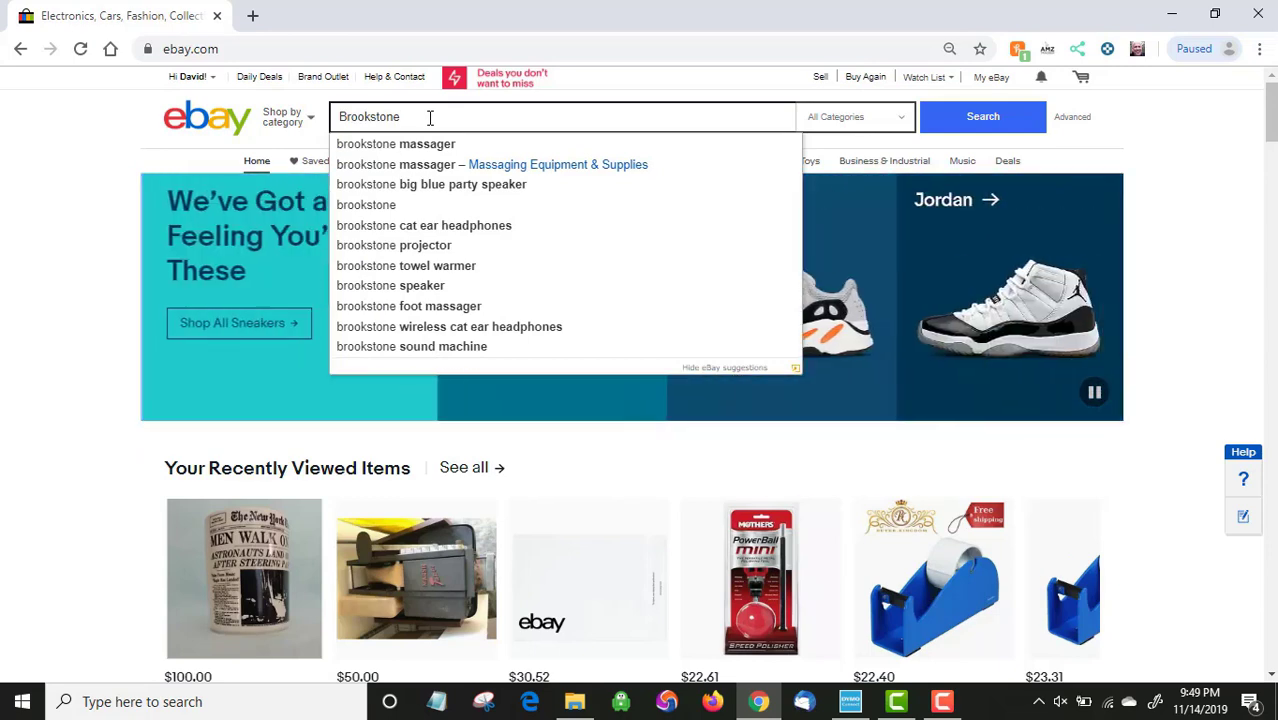
left_click(452, 347)
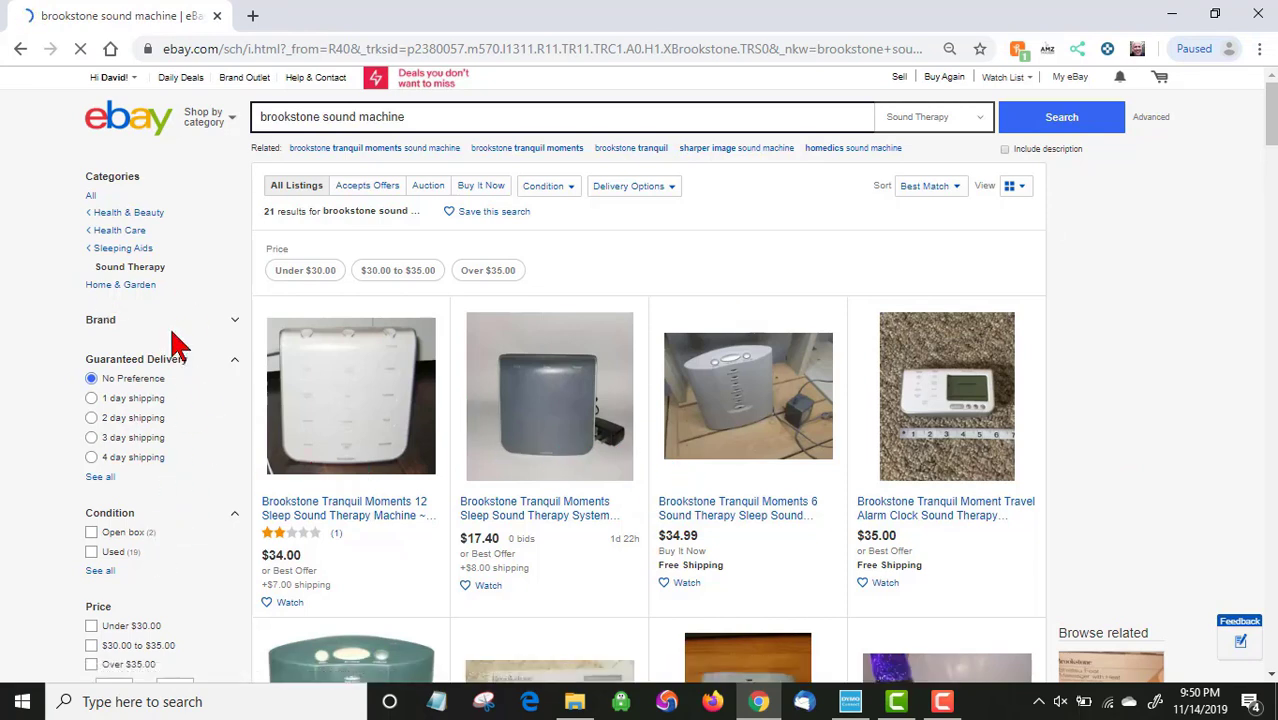
- Filter the brookstone sound machine results to show only sold items
scroll(1130, 145, "down", 7)
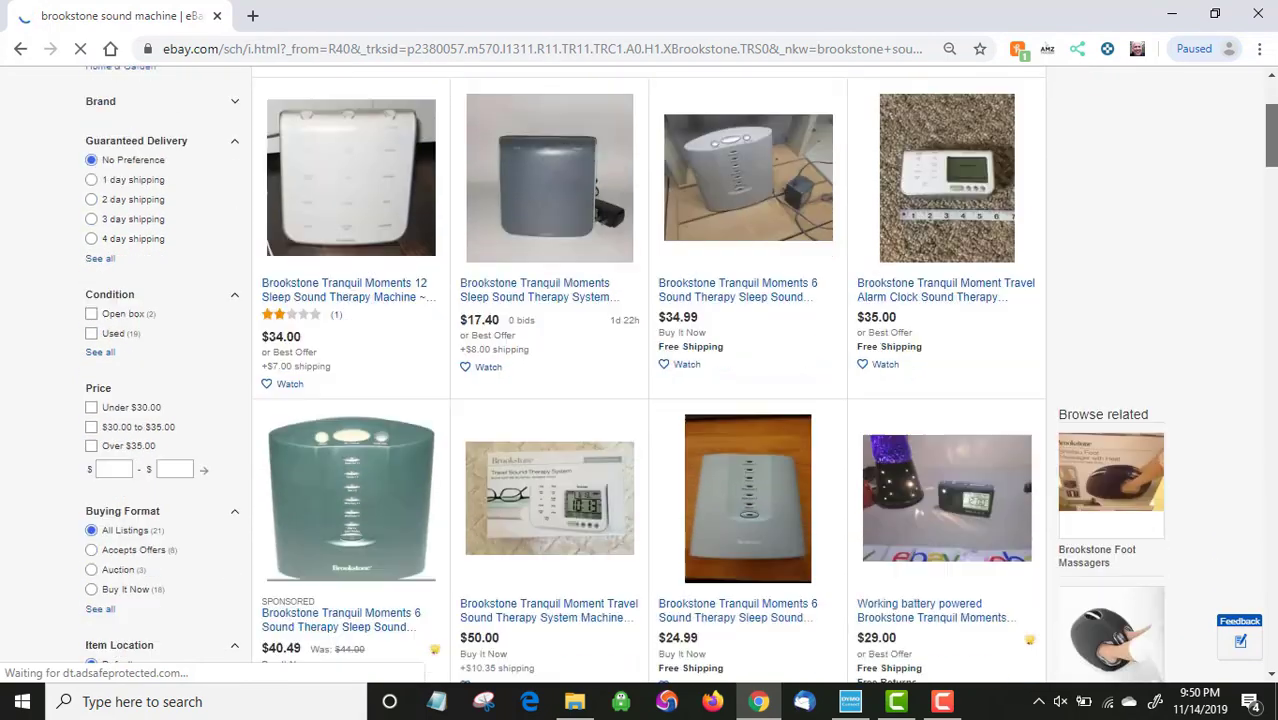
scroll(165, 487, "down", 1)
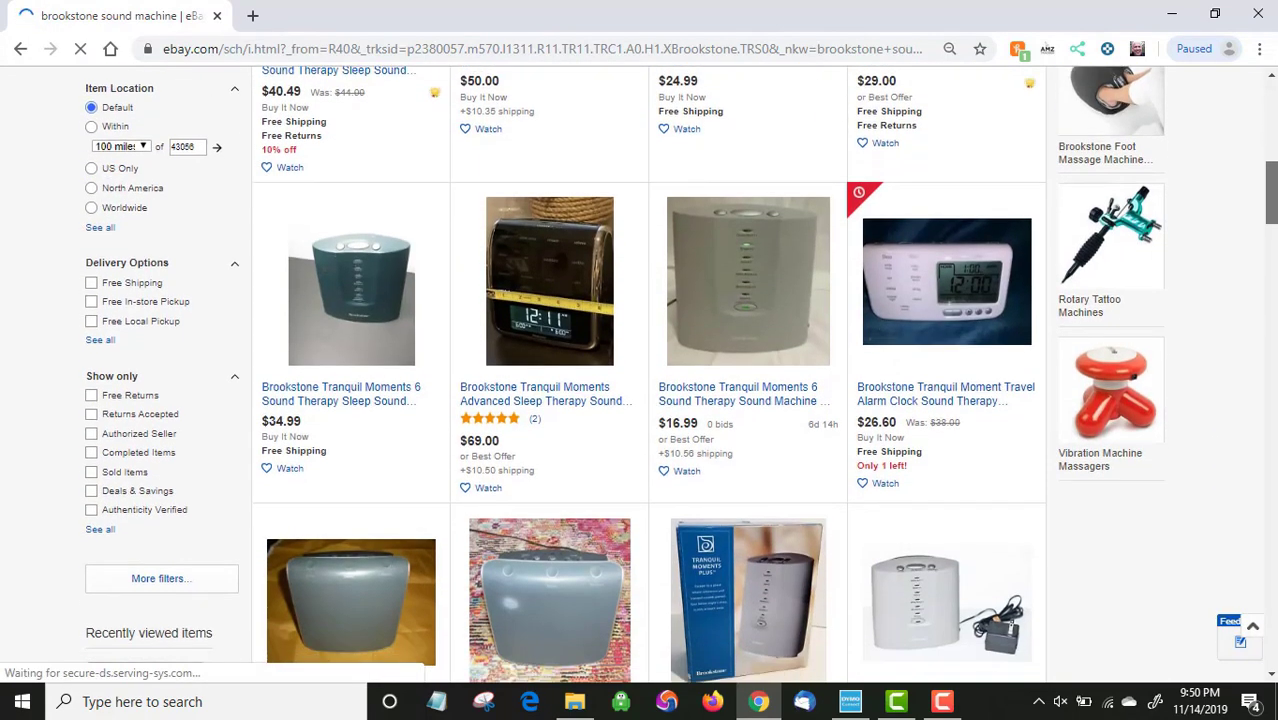
left_click(92, 474)
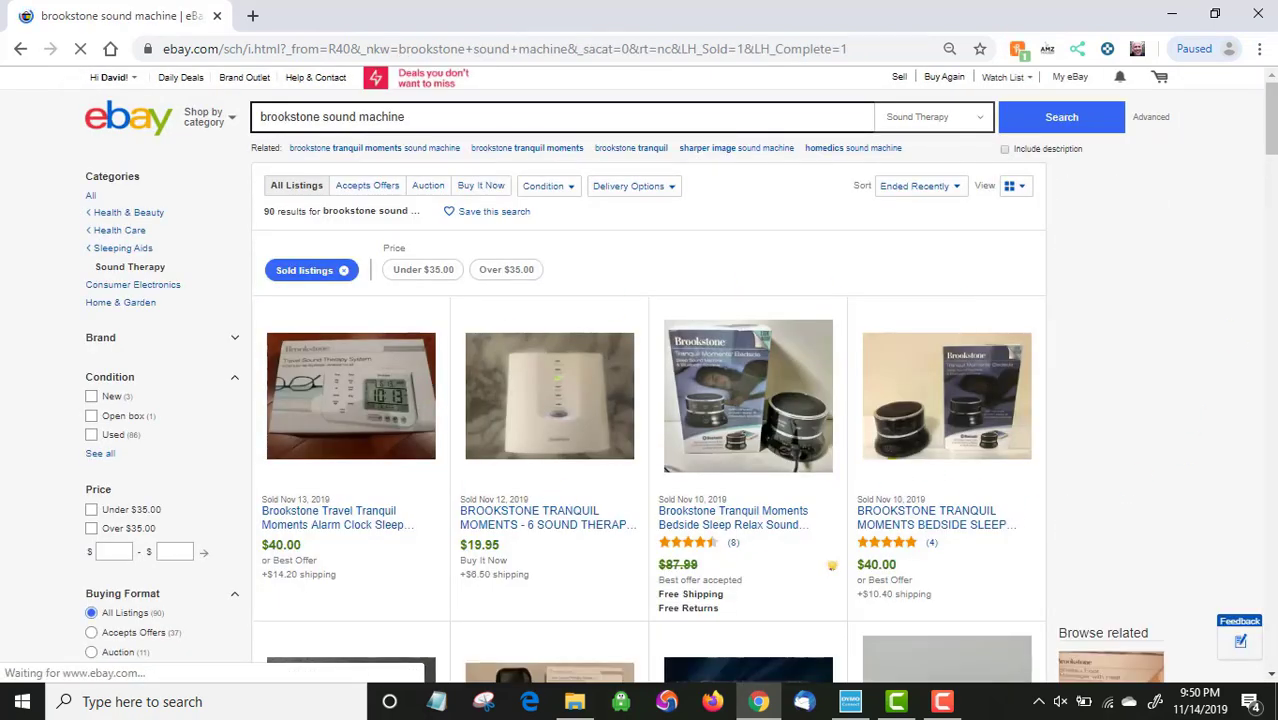
- Examine the sold Brookstone sound machine listings for matching models, sale prices and shipping costs
left_click_drag(1272, 128, 1272, 207)
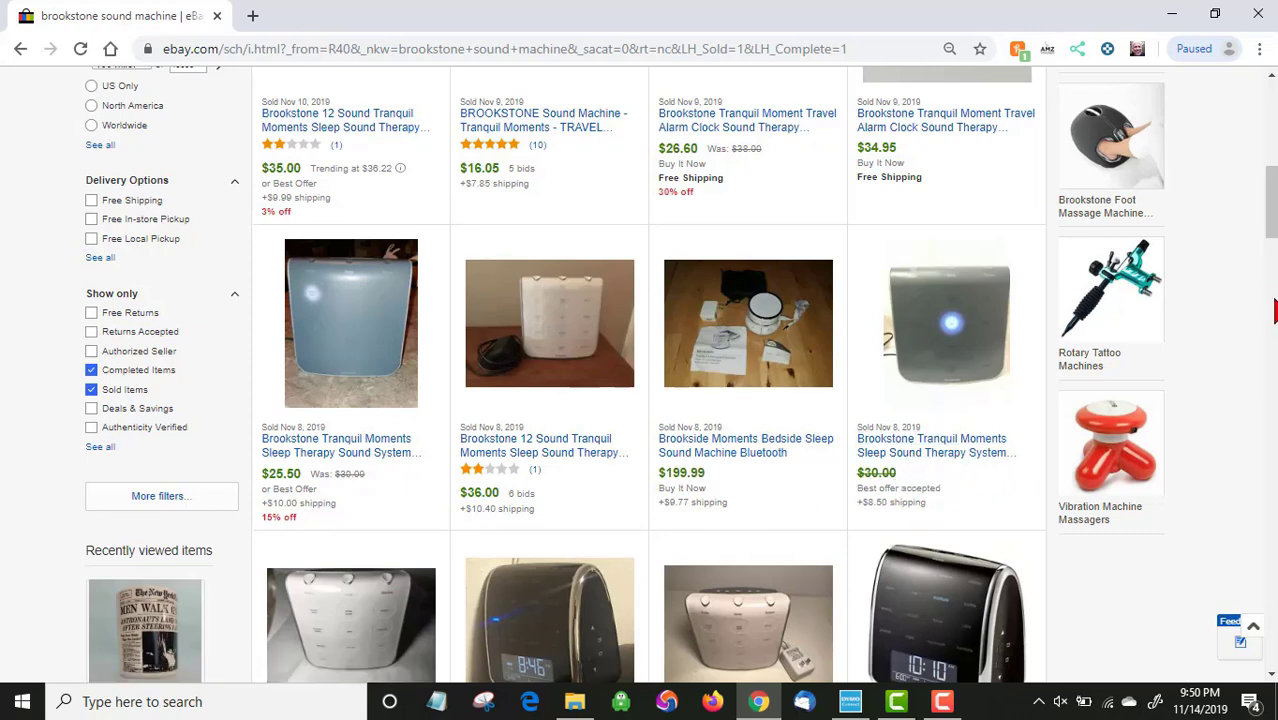
scroll(1274, 311, "down", 4)
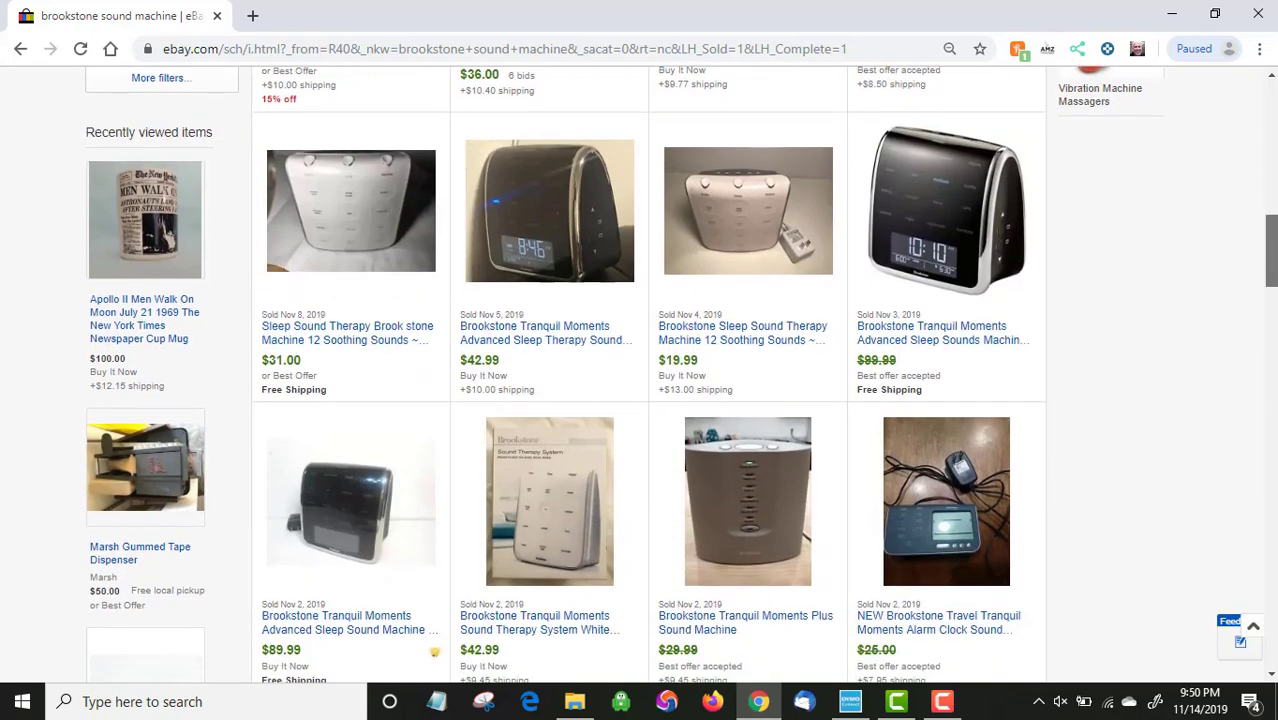
scroll(640, 375, "down", 1)
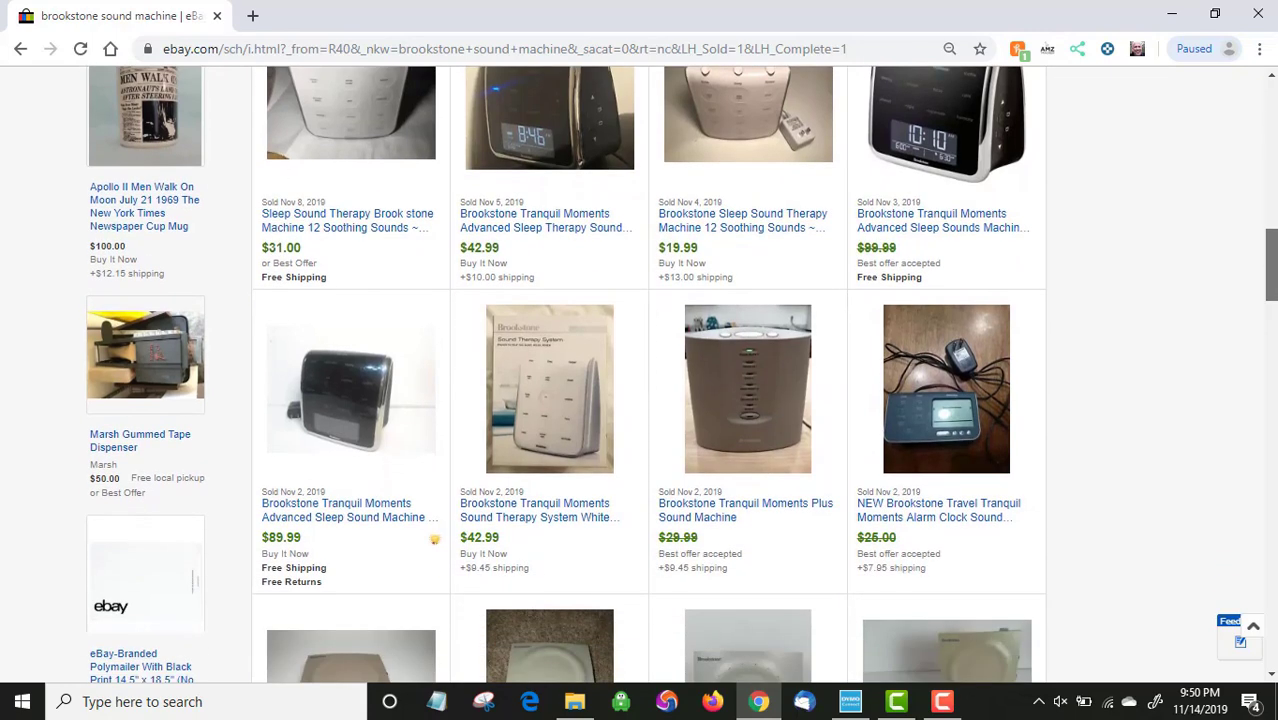
scroll(640, 375, "down", 5)
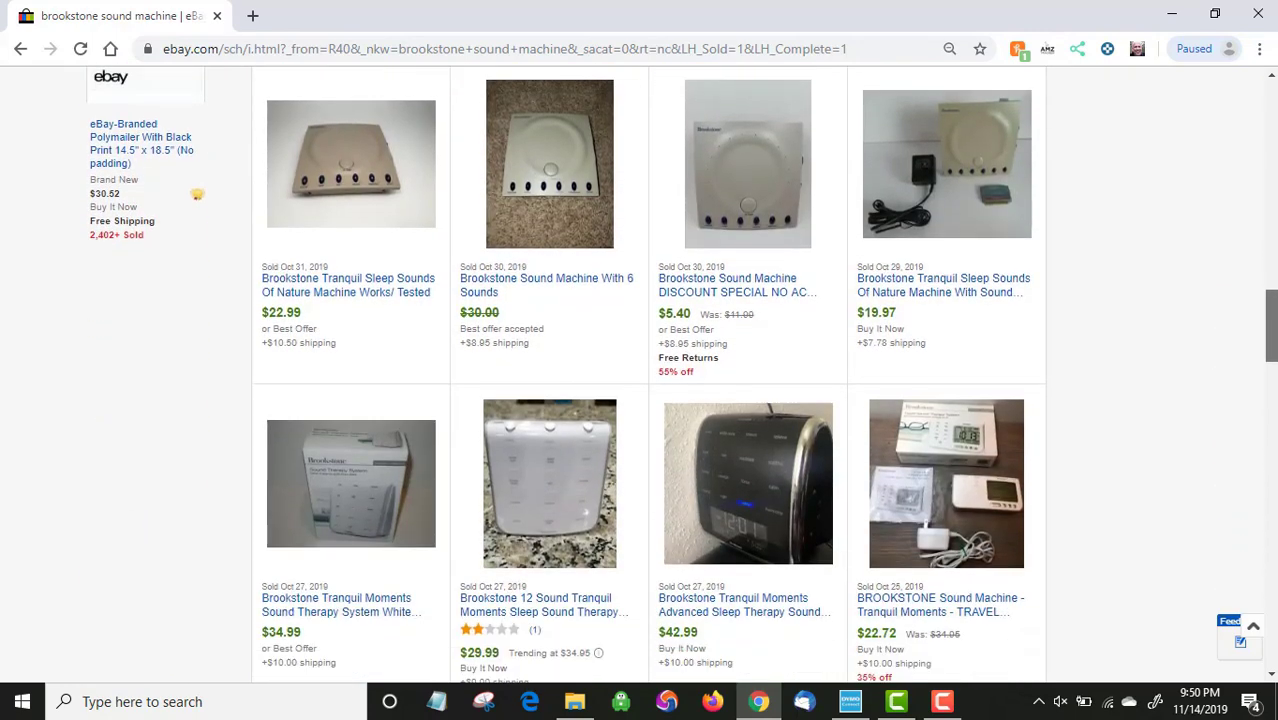
scroll(614, 310, "down", 1)
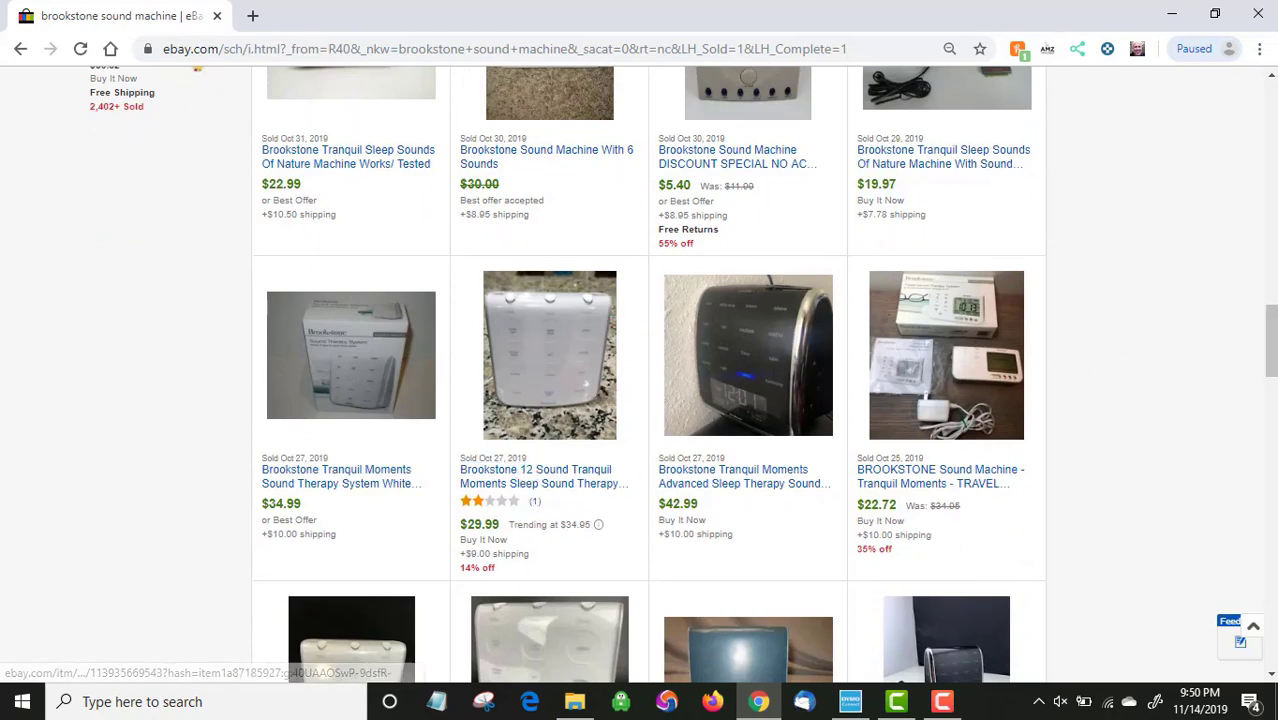
scroll(640, 375, "down", 4)
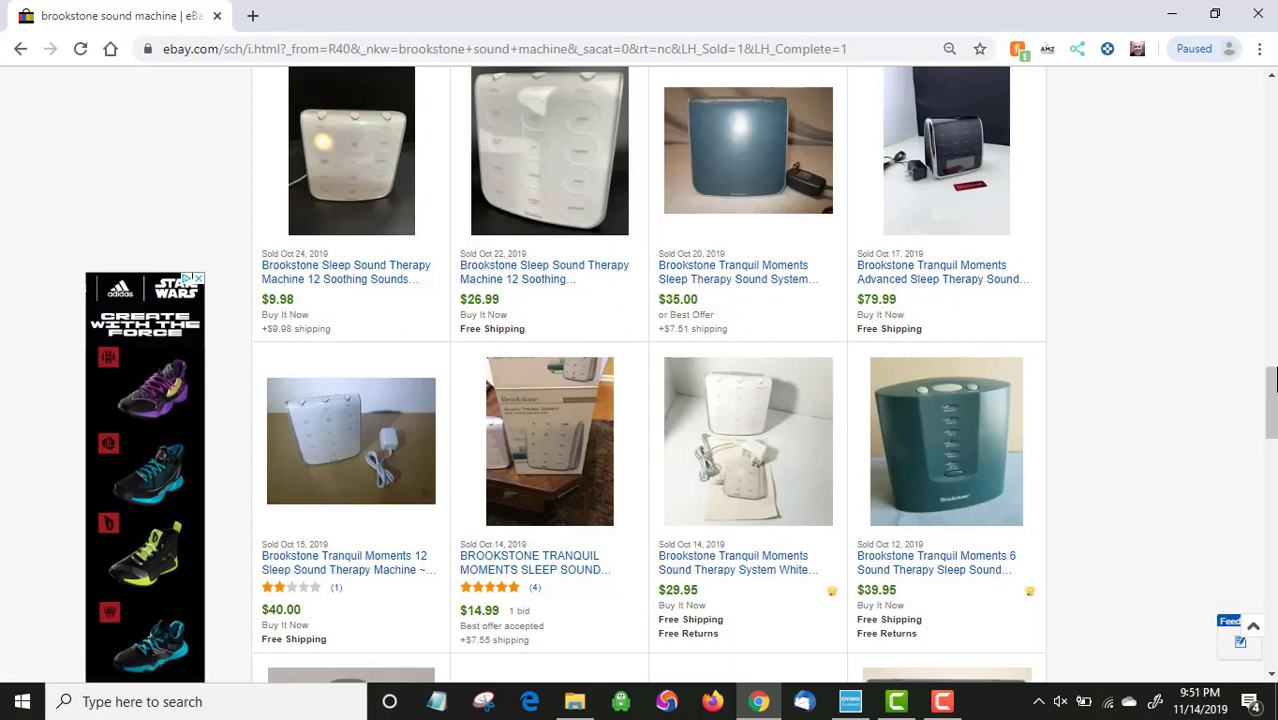
mouse_move(1274, 395)
left_mouse_down()
mouse_move(1274, 100)
mouse_move(1274, 397)
left_mouse_up()
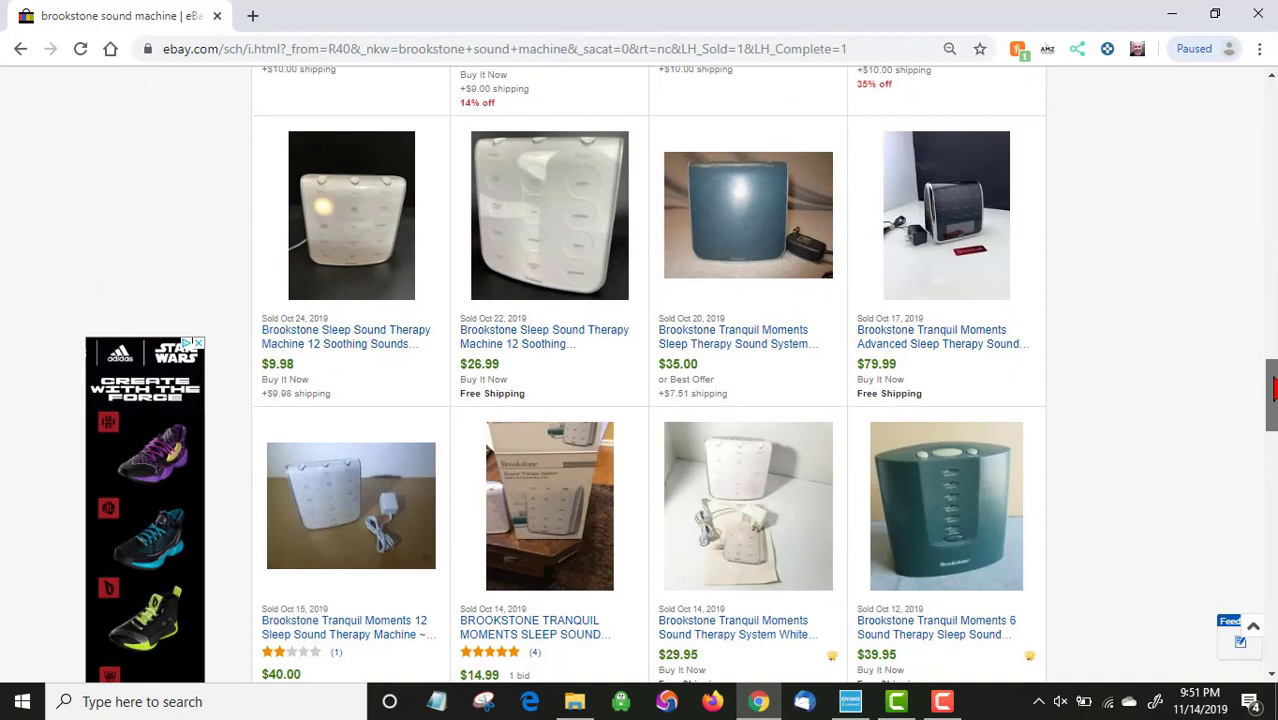
- Start a similar listing from the Brookstone Tranquil Moments machine sold Oct 20, 2019 for $35.00, and correct "adaptor" to "adapter" in its title
left_click(718, 358)
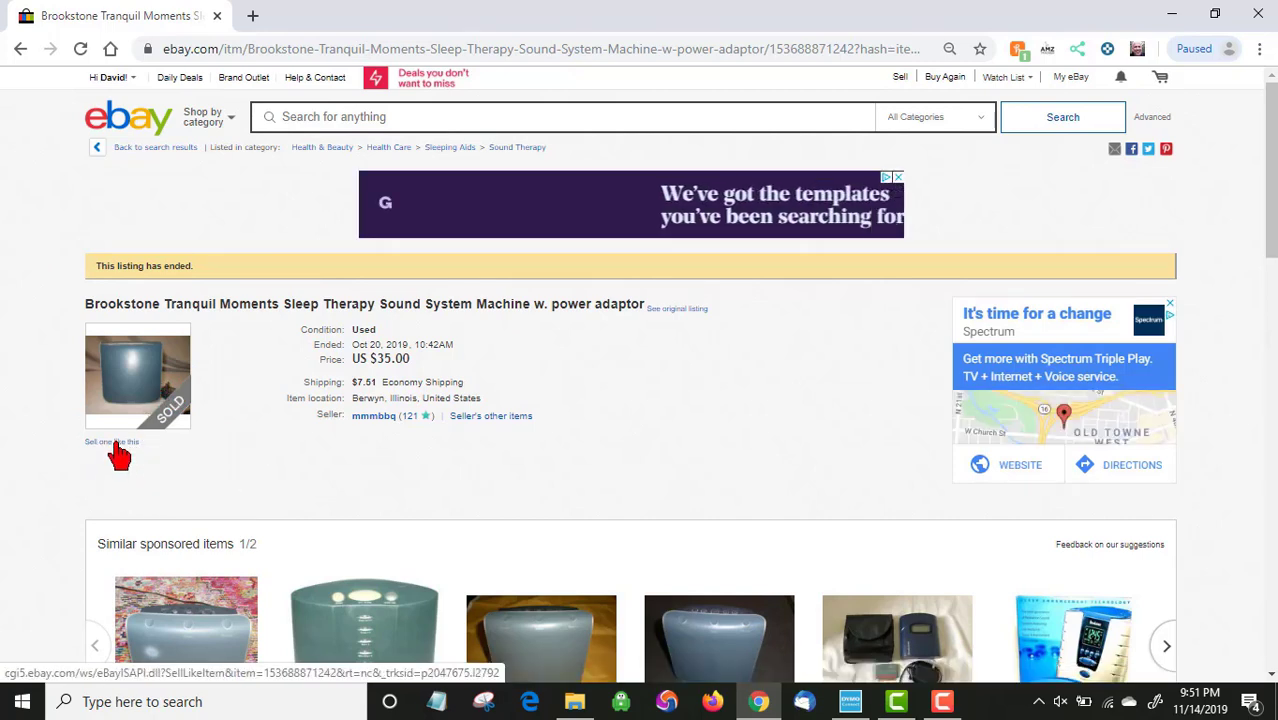
left_click(115, 442)
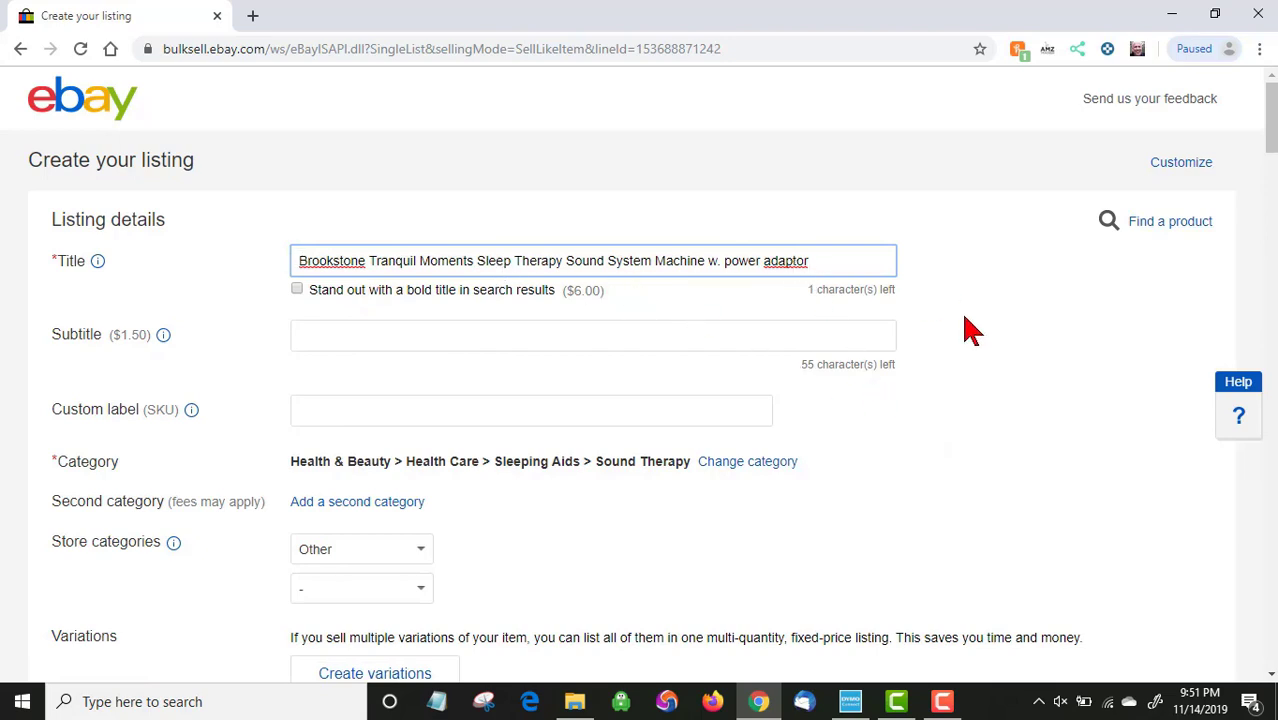
right_click(791, 265)
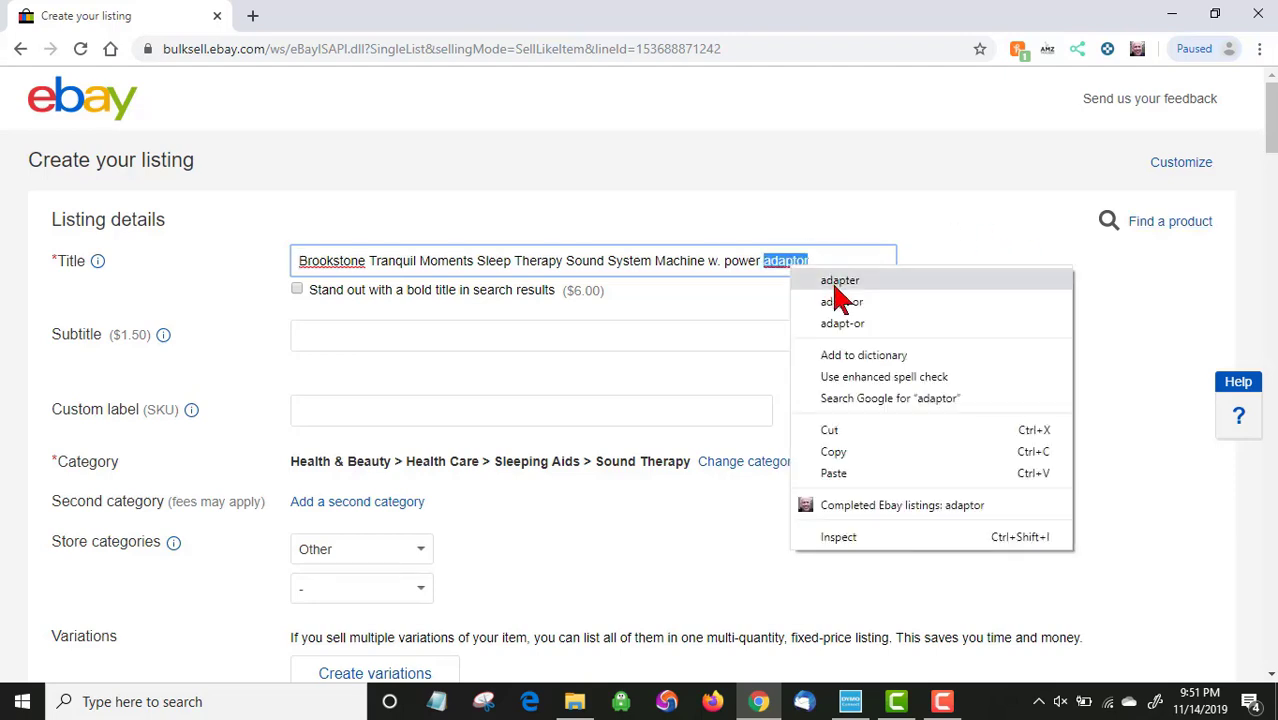
left_click(838, 282)
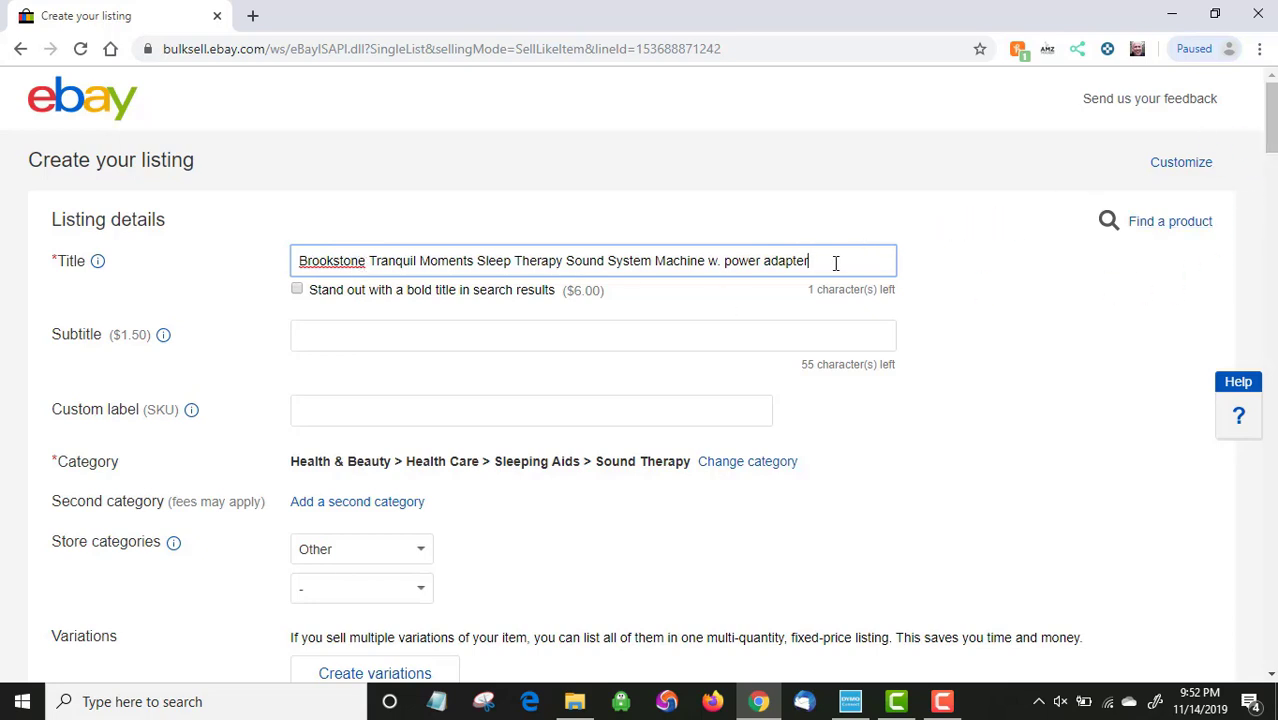
- Copy the full listing title into the empty item description
left_click_drag(836, 263, 294, 278)
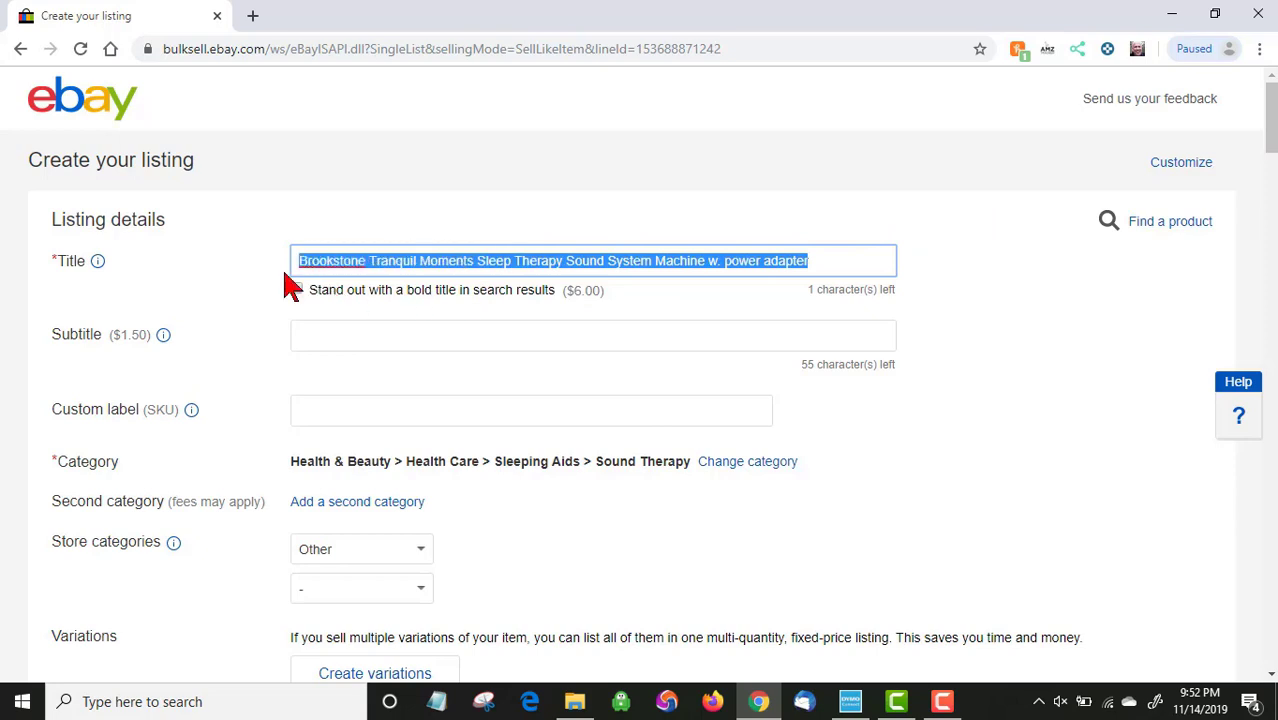
right_click(384, 268)
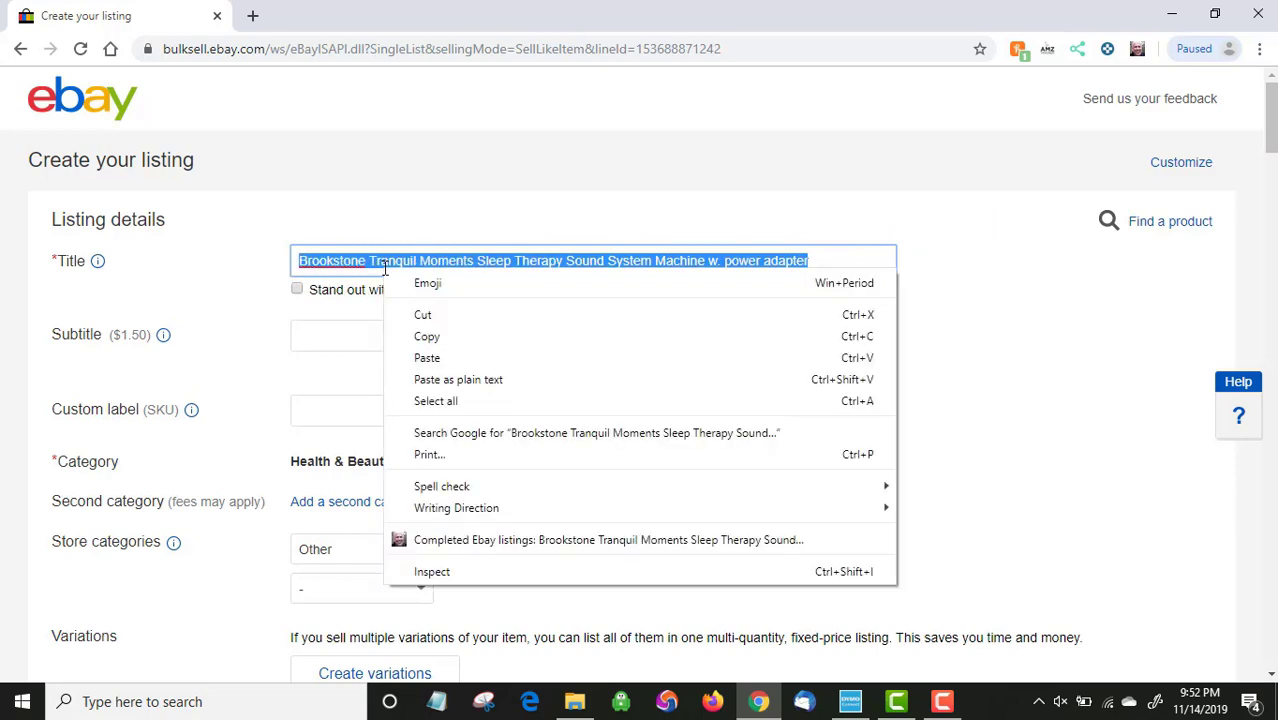
left_click(471, 337)
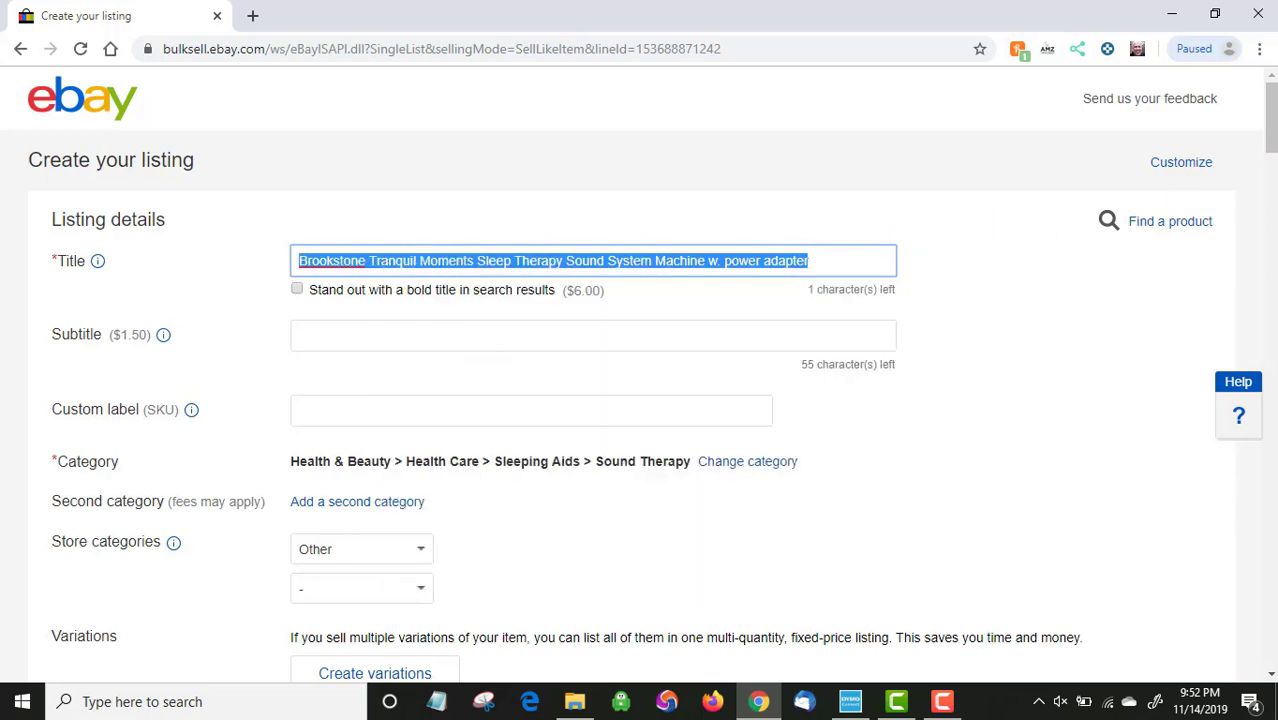
scroll(640, 380, "down", 5)
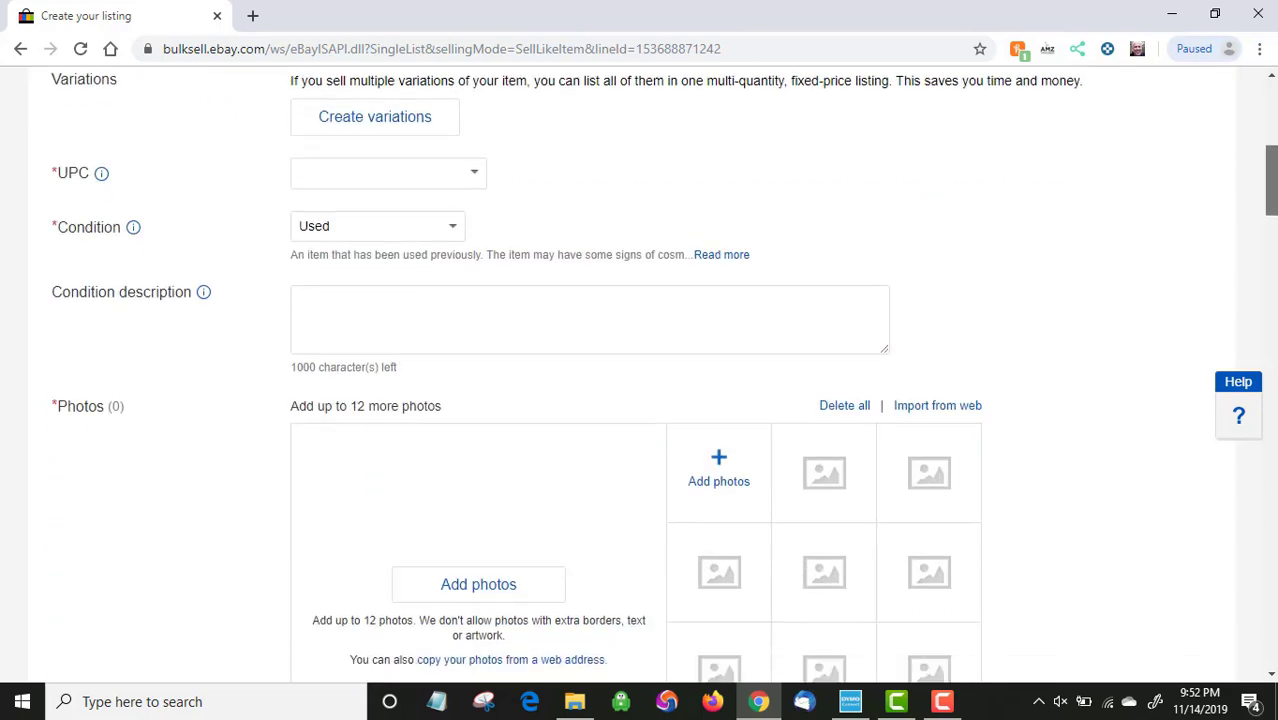
scroll(640, 380, "down", 8)
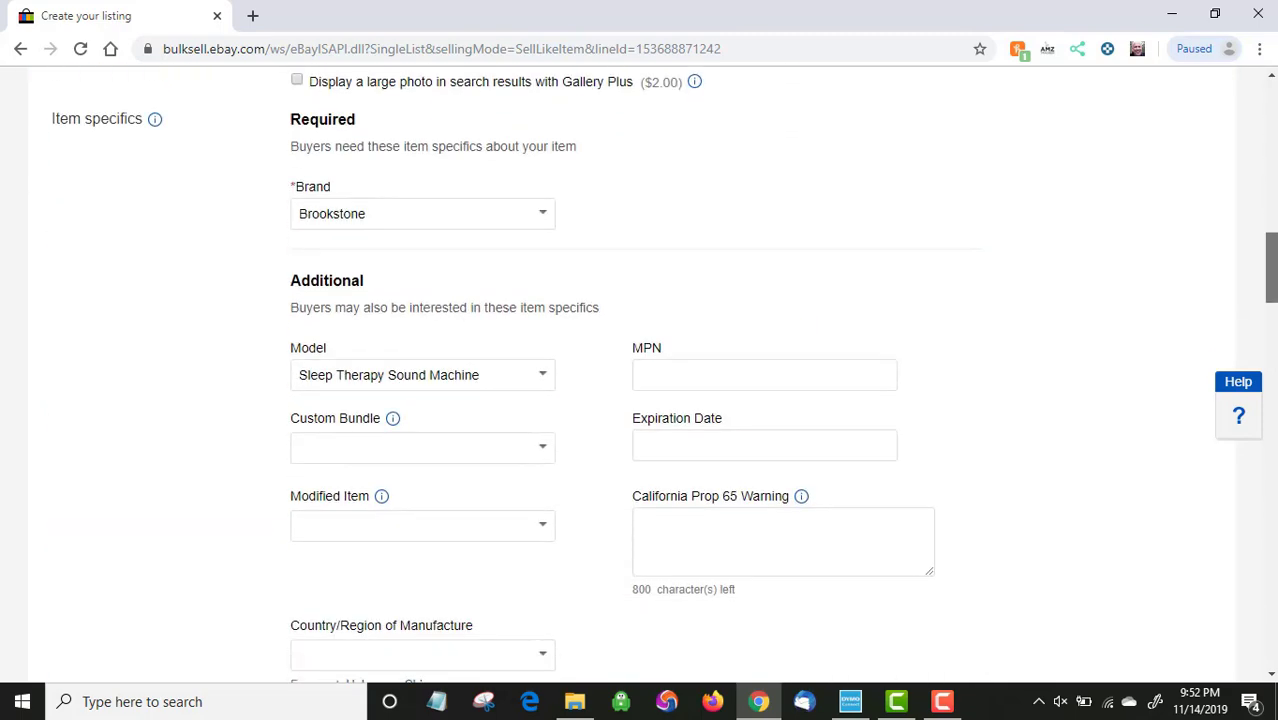
scroll(1168, 370, "down", 8)
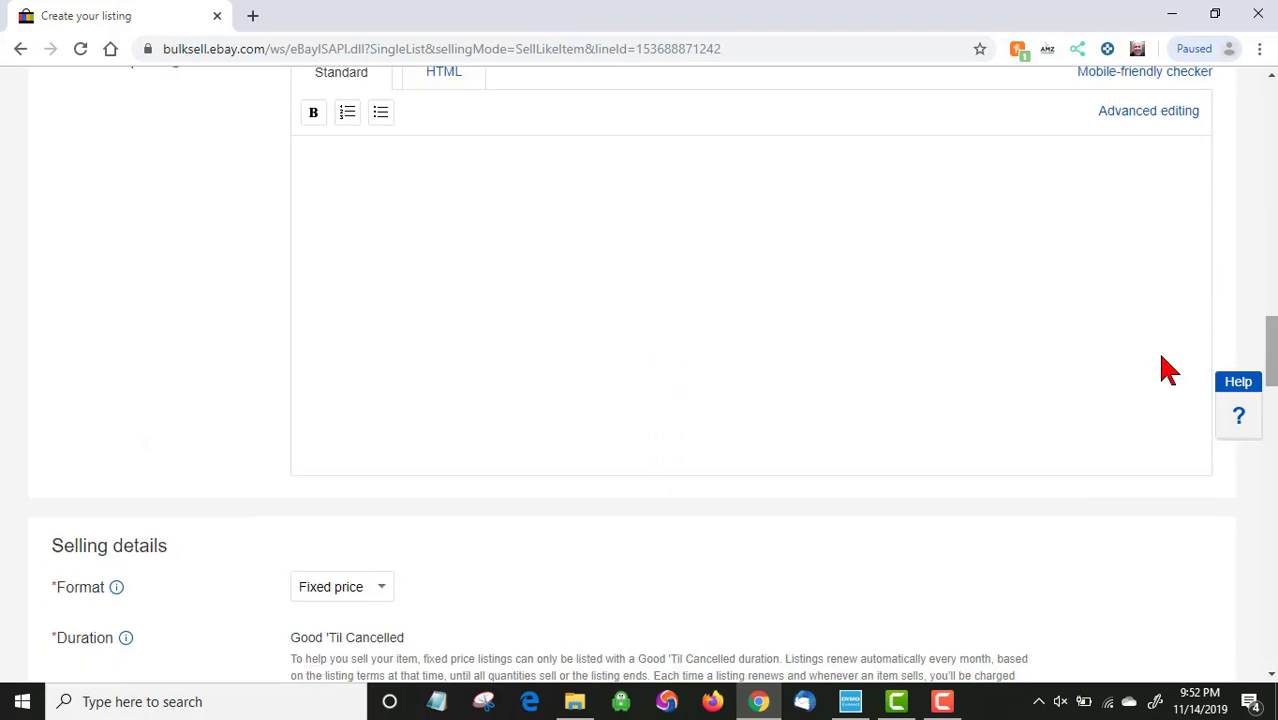
right_click(300, 152)
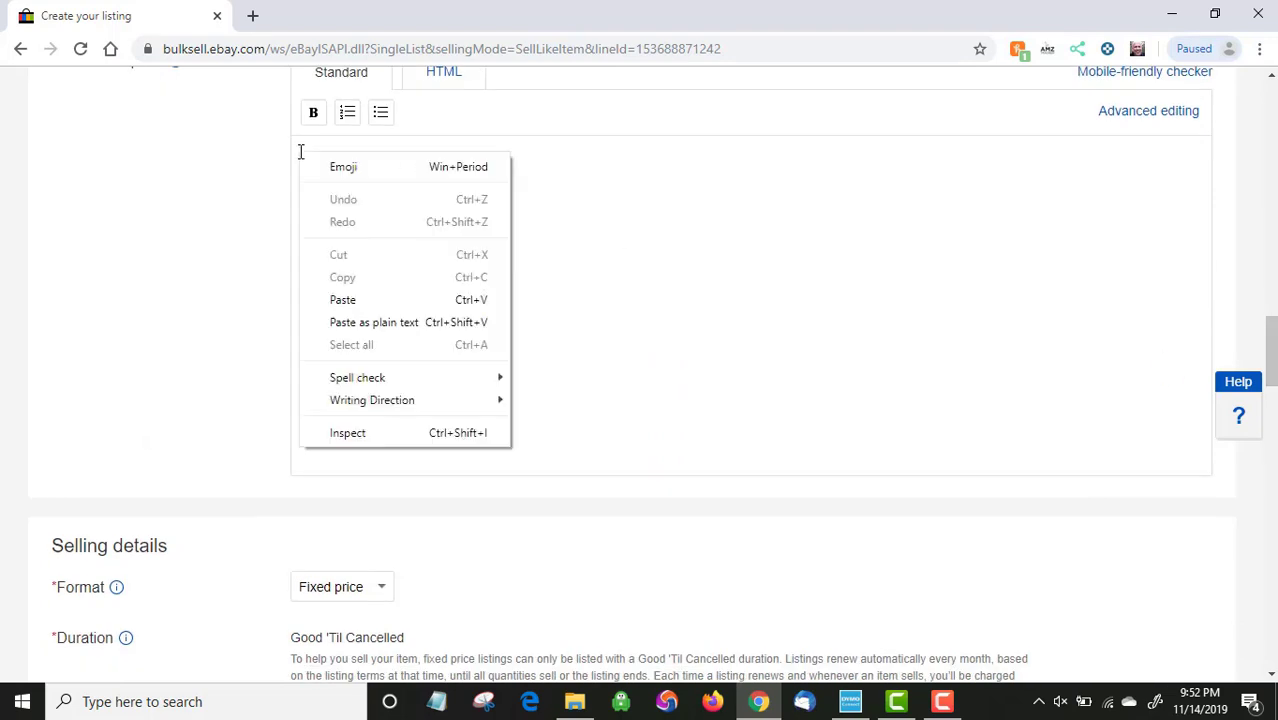
left_click(372, 308)
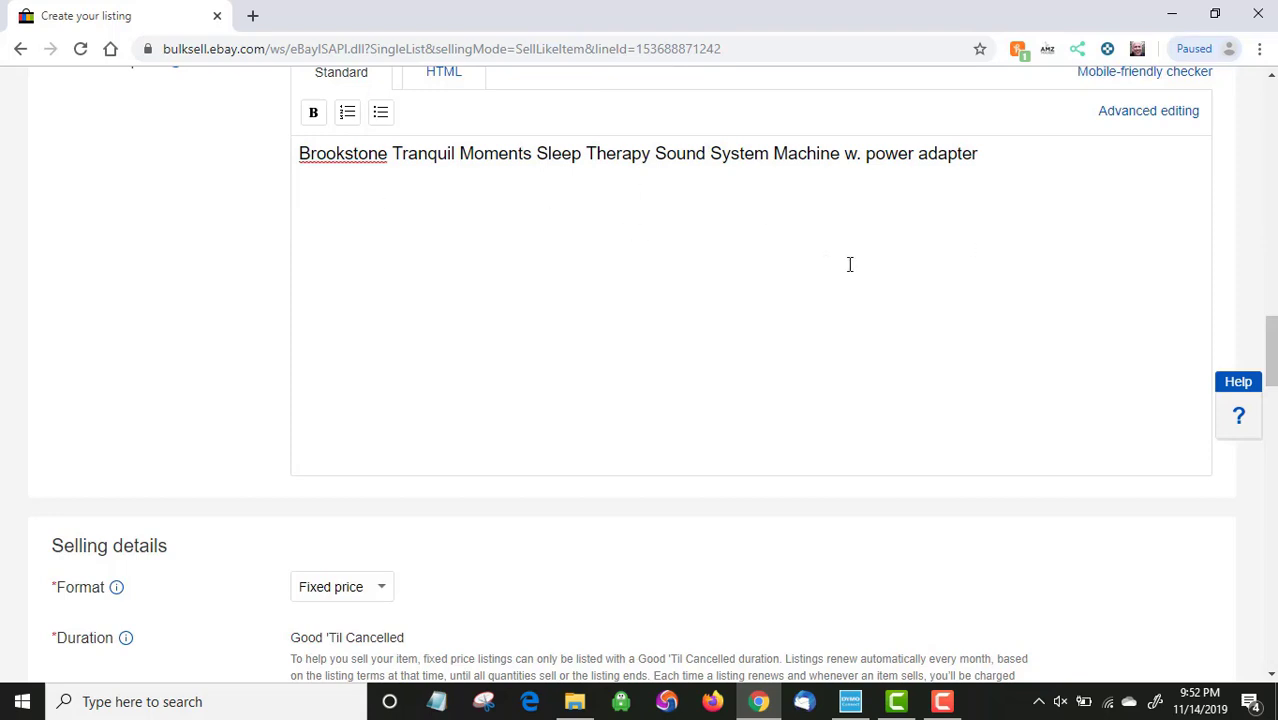
- Switch to Notepad and open the text file aaSeller.txt
left_click(437, 701)
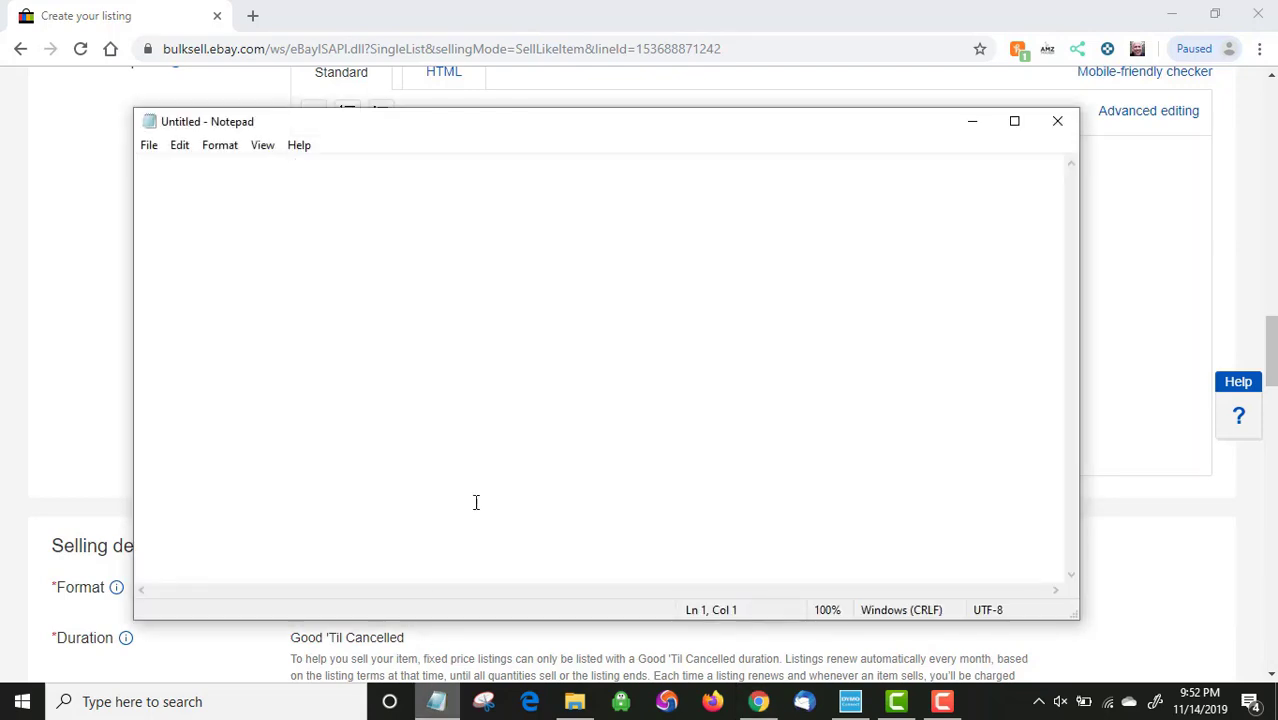
left_click(148, 147)
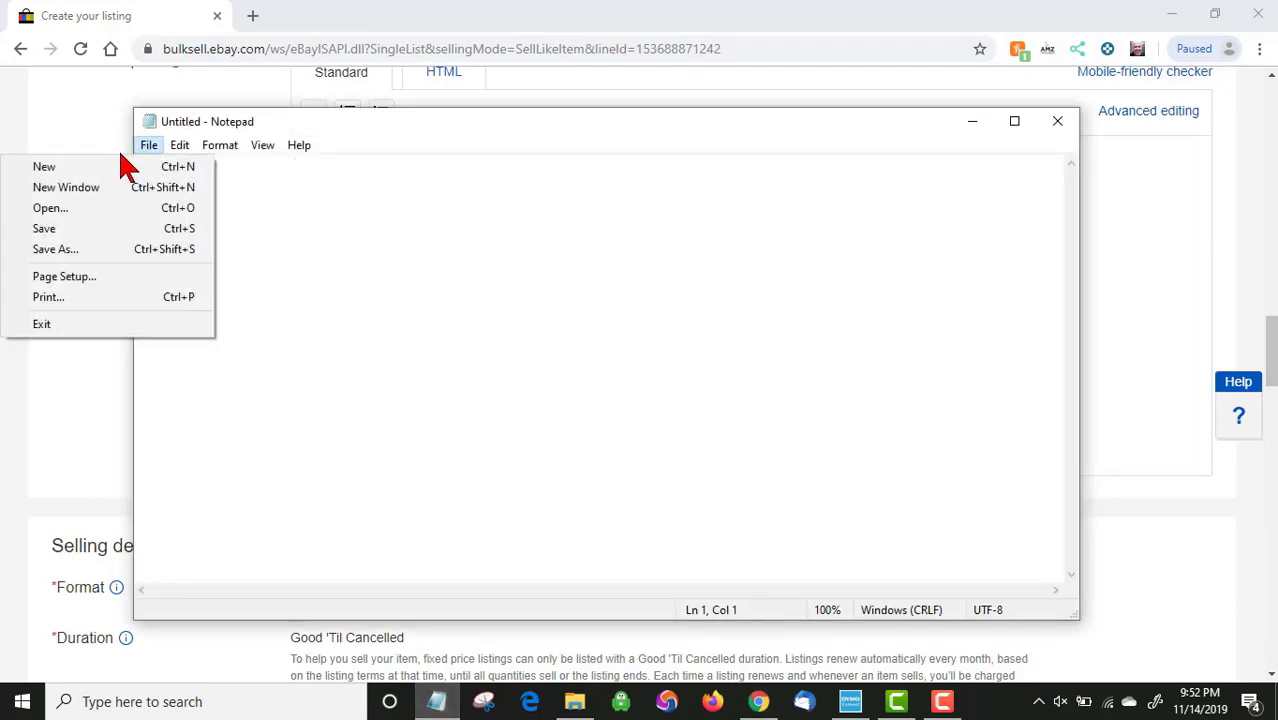
left_click(69, 206)
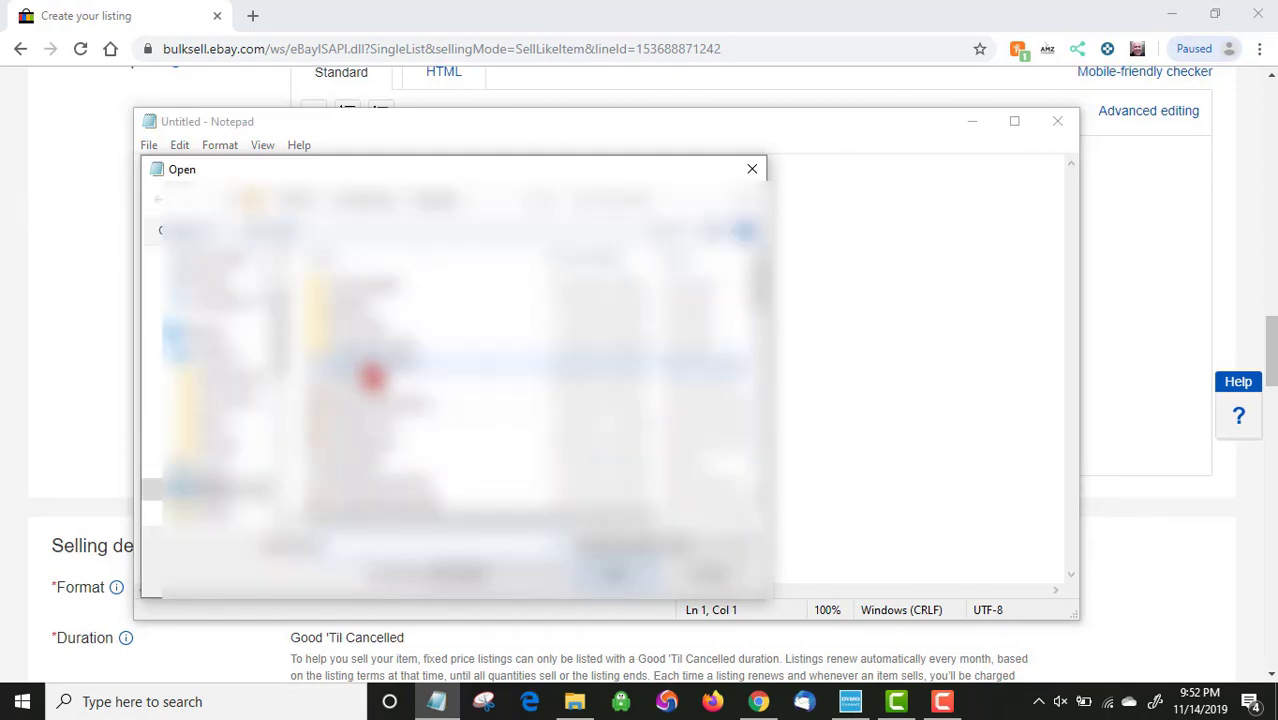
double_click(367, 388)
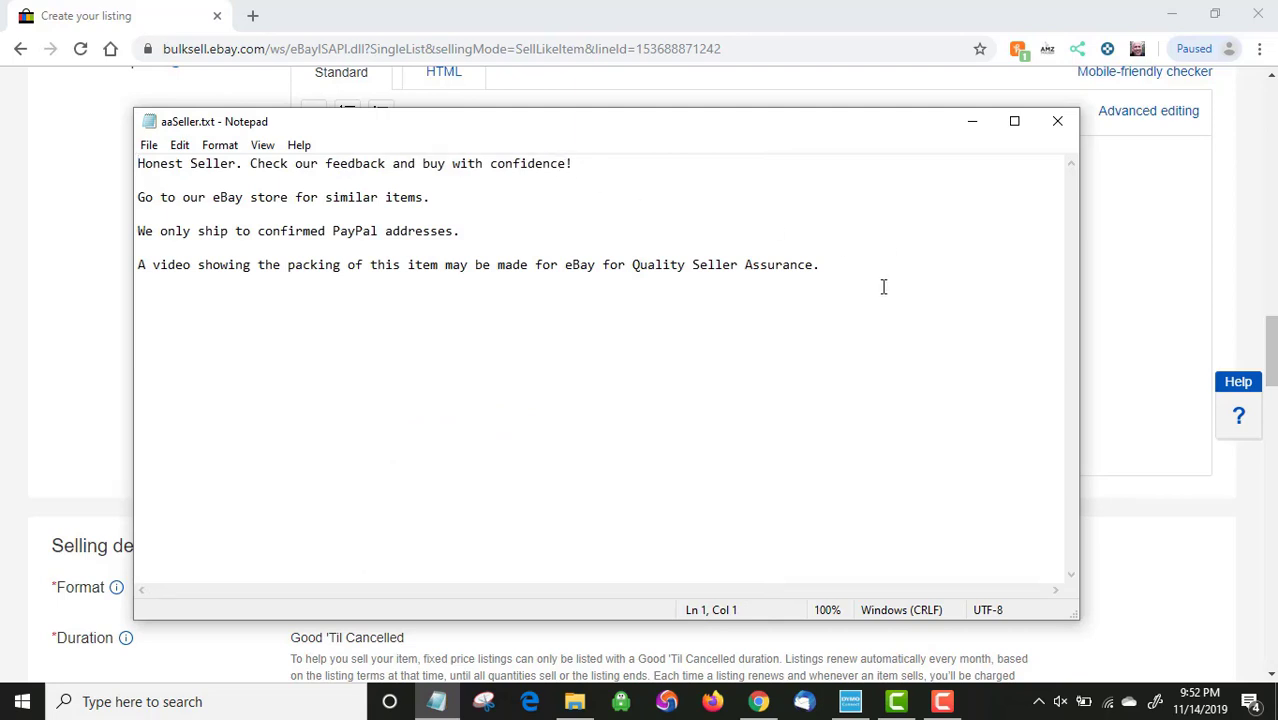
- Copy all the seller notes from aaSeller.txt into the eBay item description, on a new line below the product title
left_click_drag(855, 277, 159, 165)
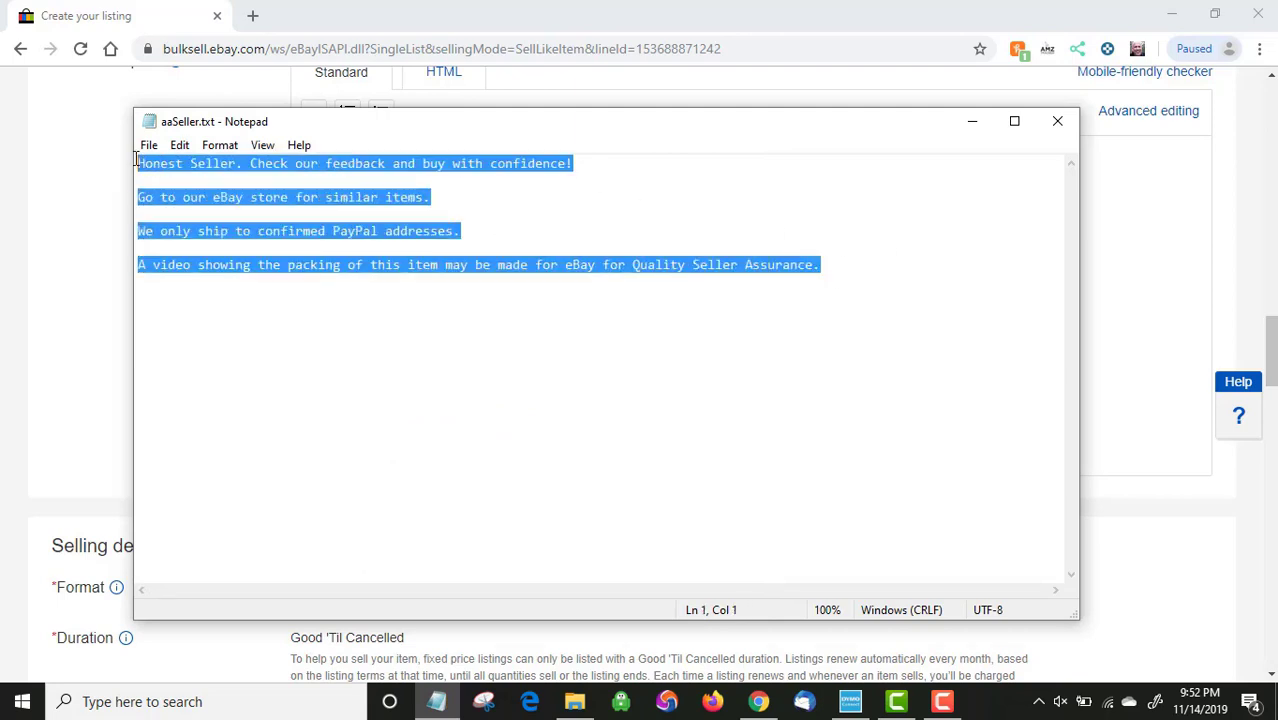
right_click(163, 168)
left_click(82, 332)
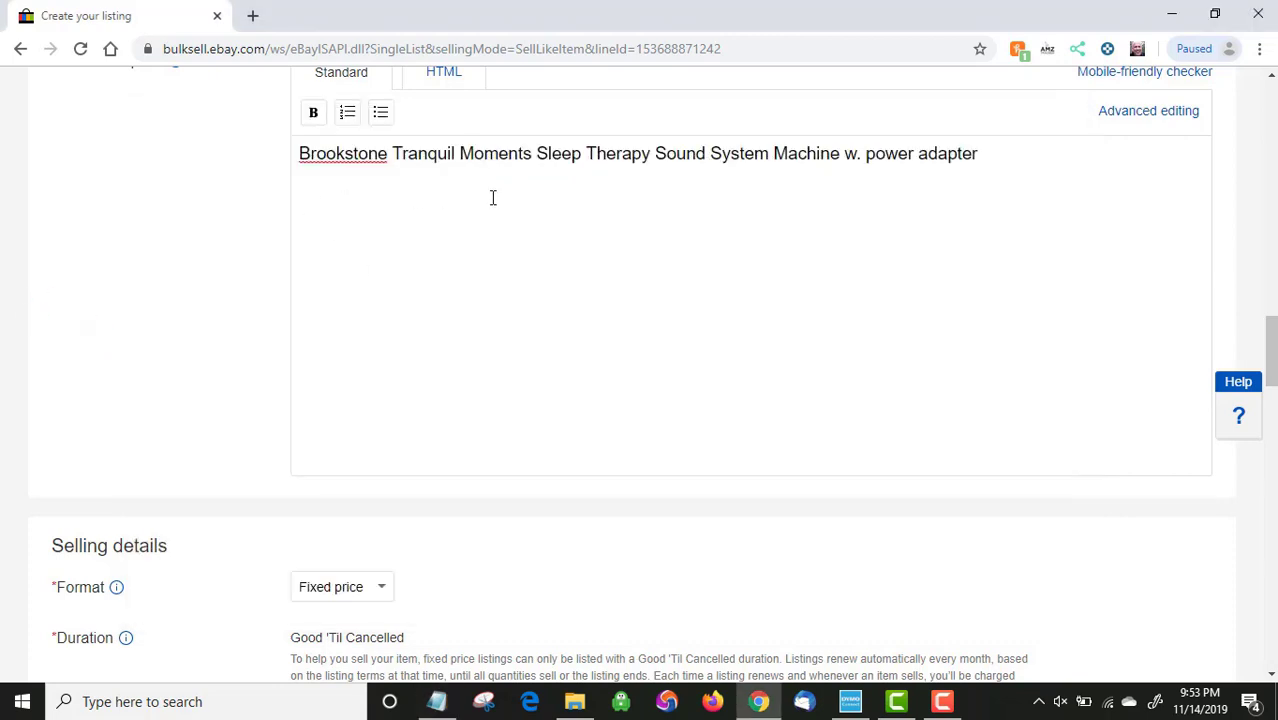
right_click(300, 194)
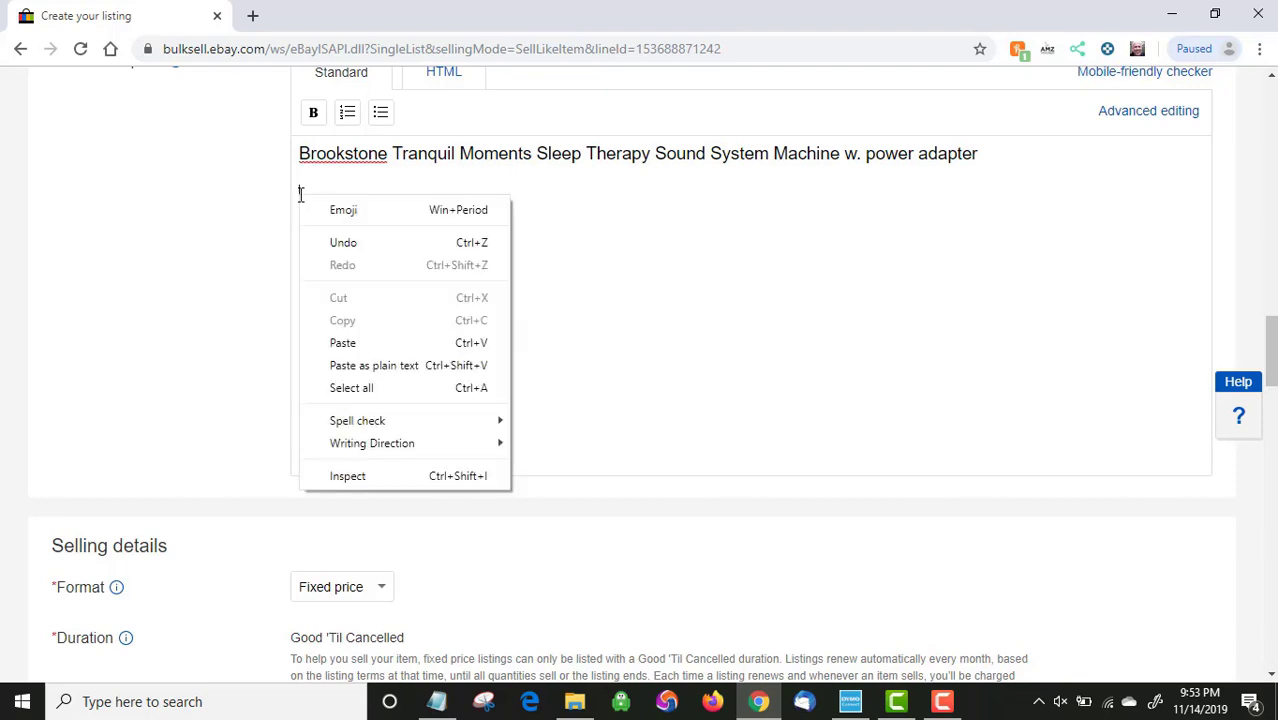
left_click(365, 347)
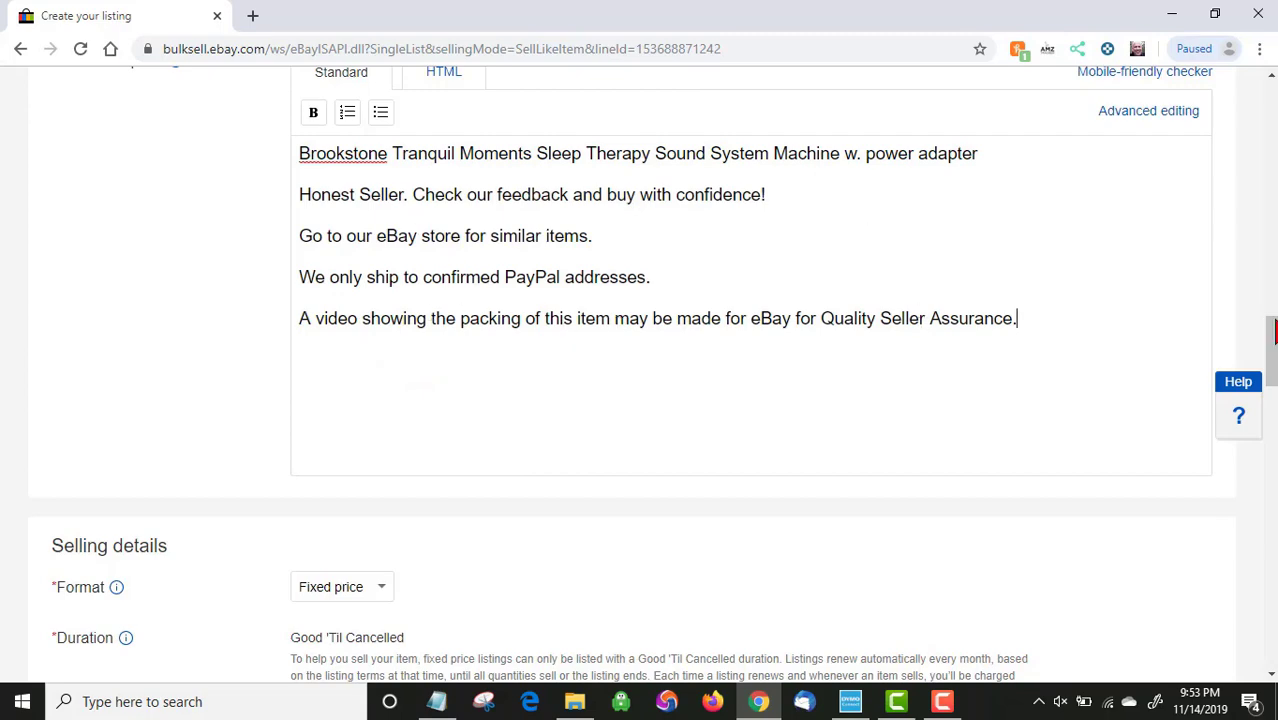
- Enter B5 as the custom label (SKU) in the listing details
left_click_drag(1272, 340, 1272, 119)
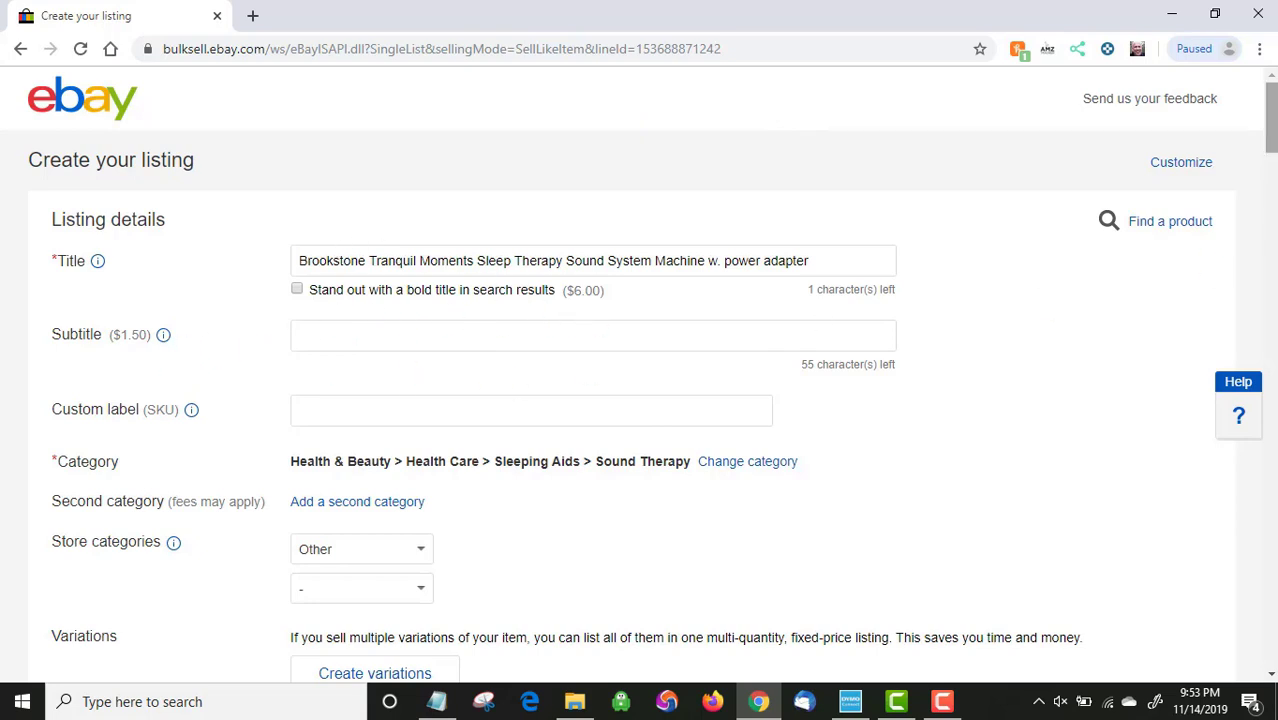
left_click_drag(1274, 130, 1274, 168)
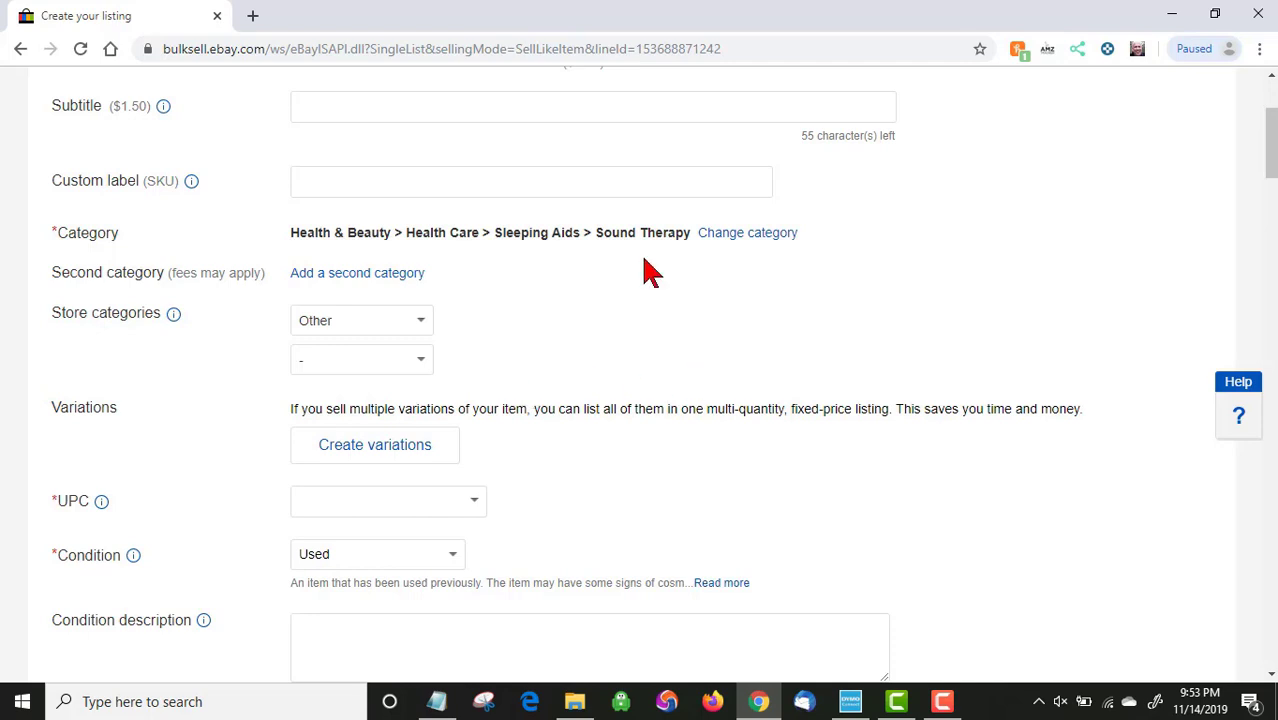
left_click(300, 190)
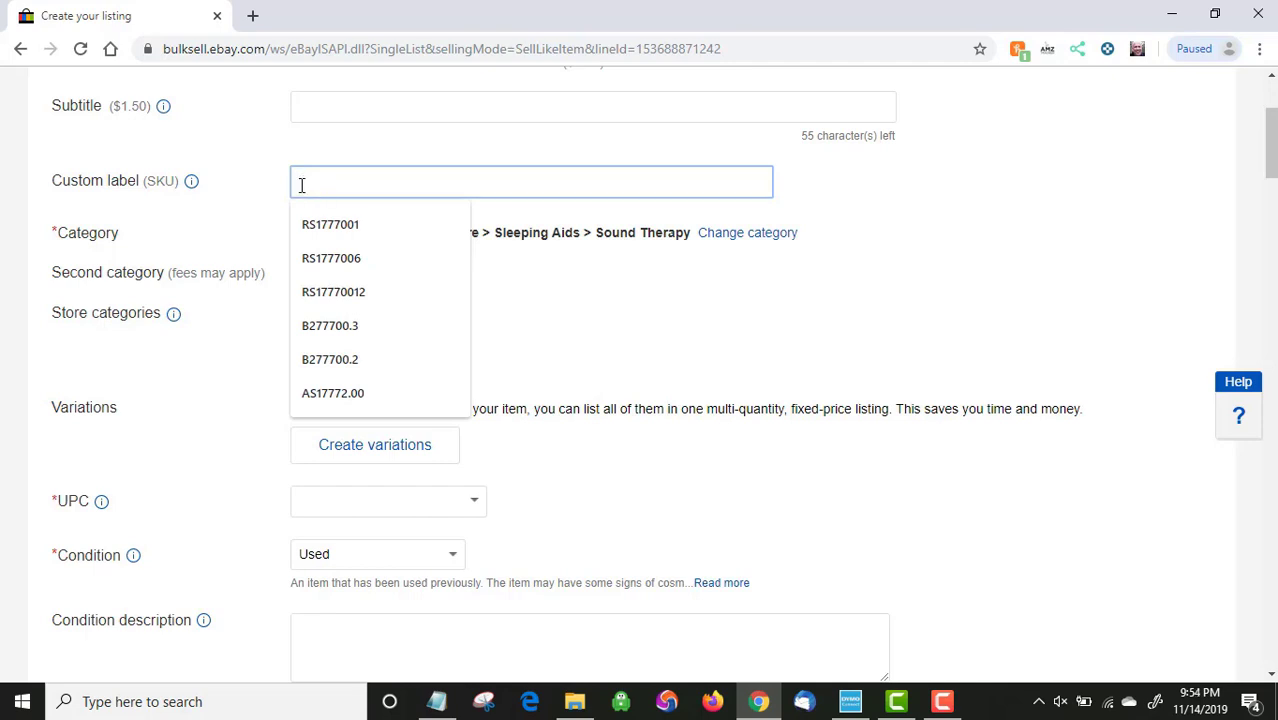
type("B")
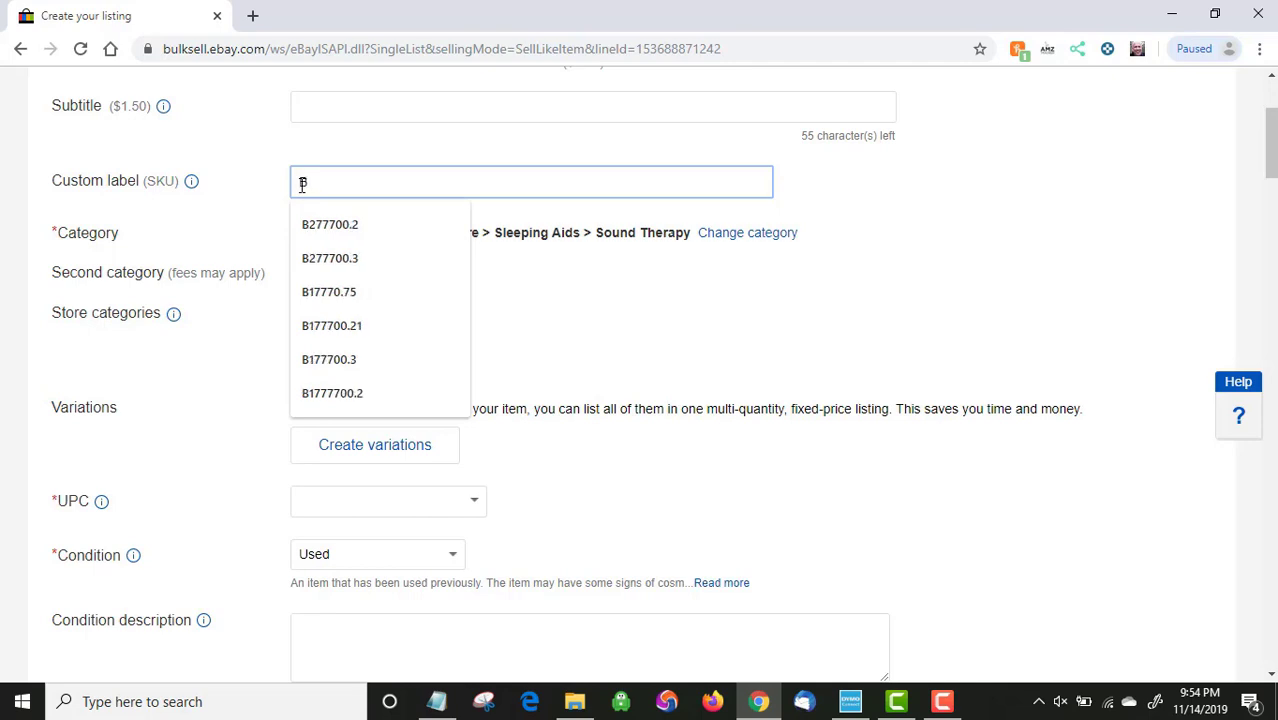
type("5")
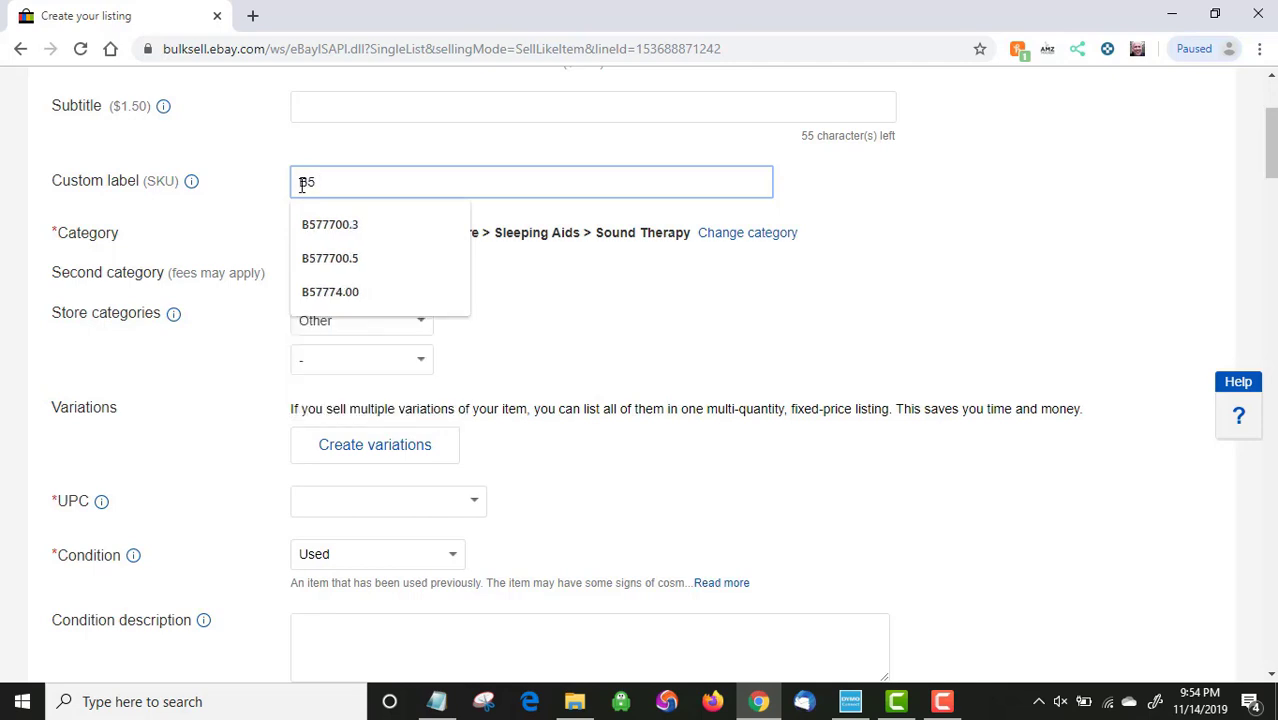
left_click(647, 293)
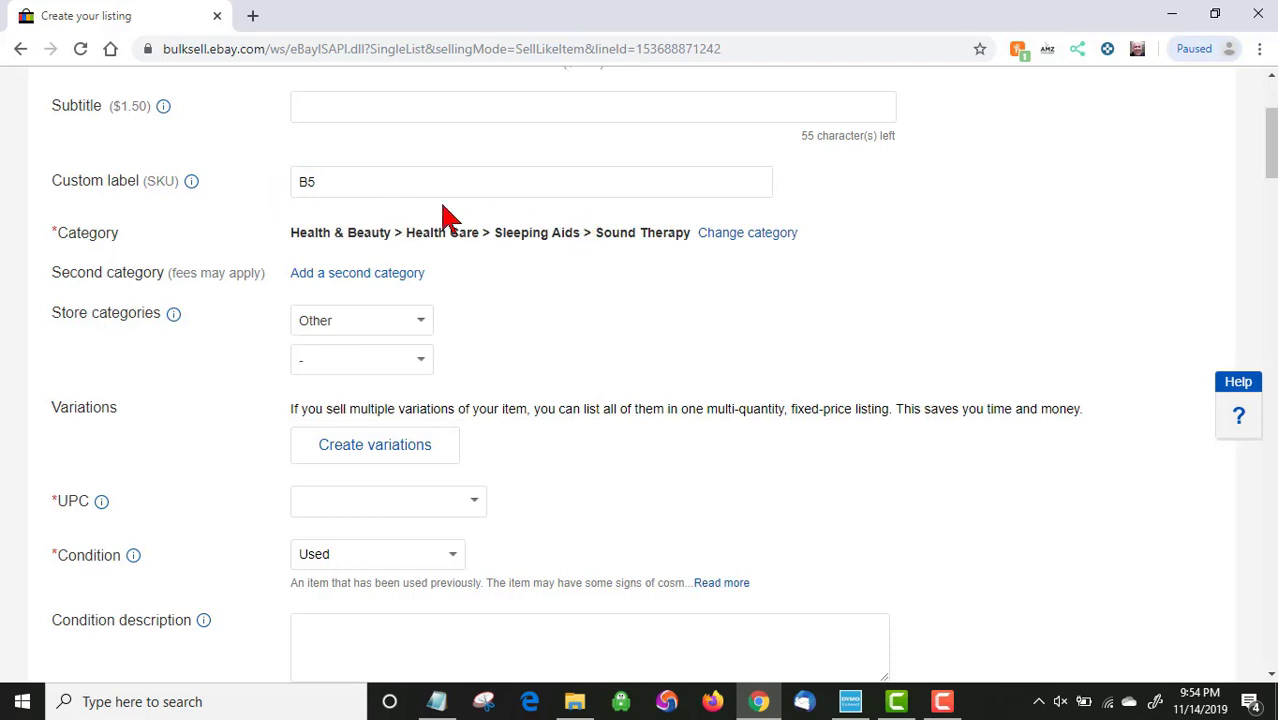
- Try extending the custom label to B5888, and restore it to B5
left_click(324, 183)
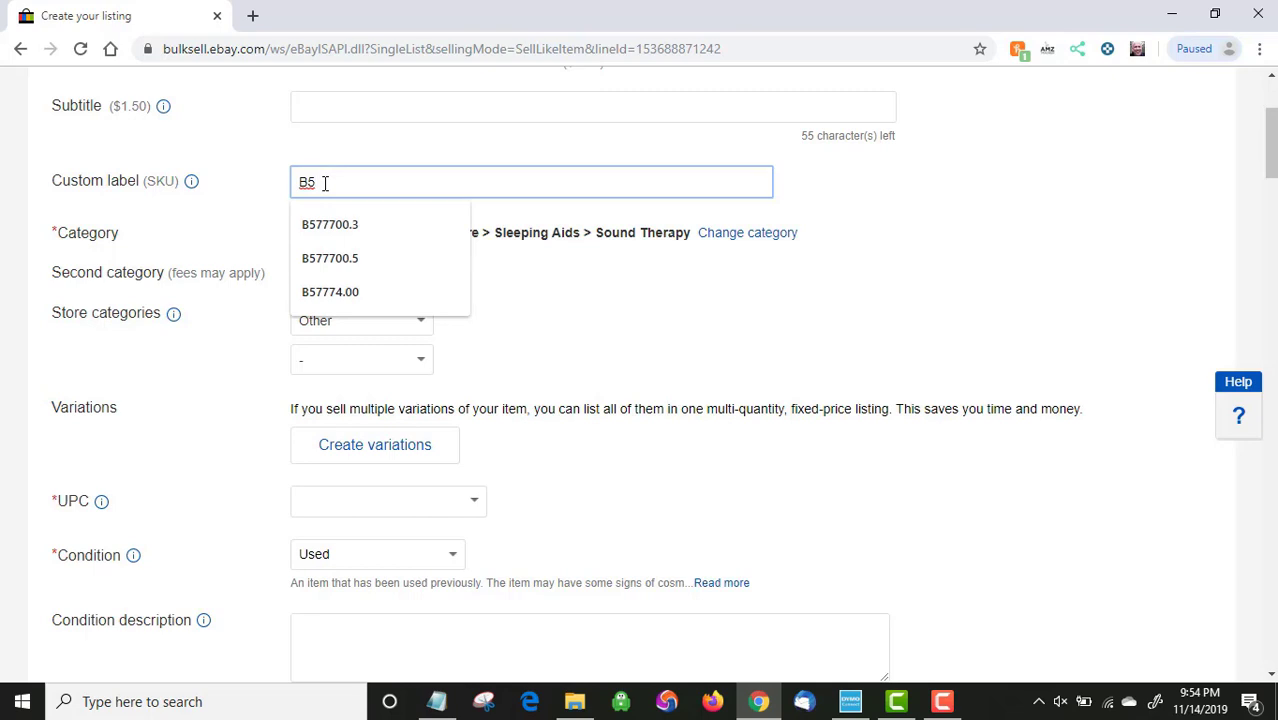
type("888")
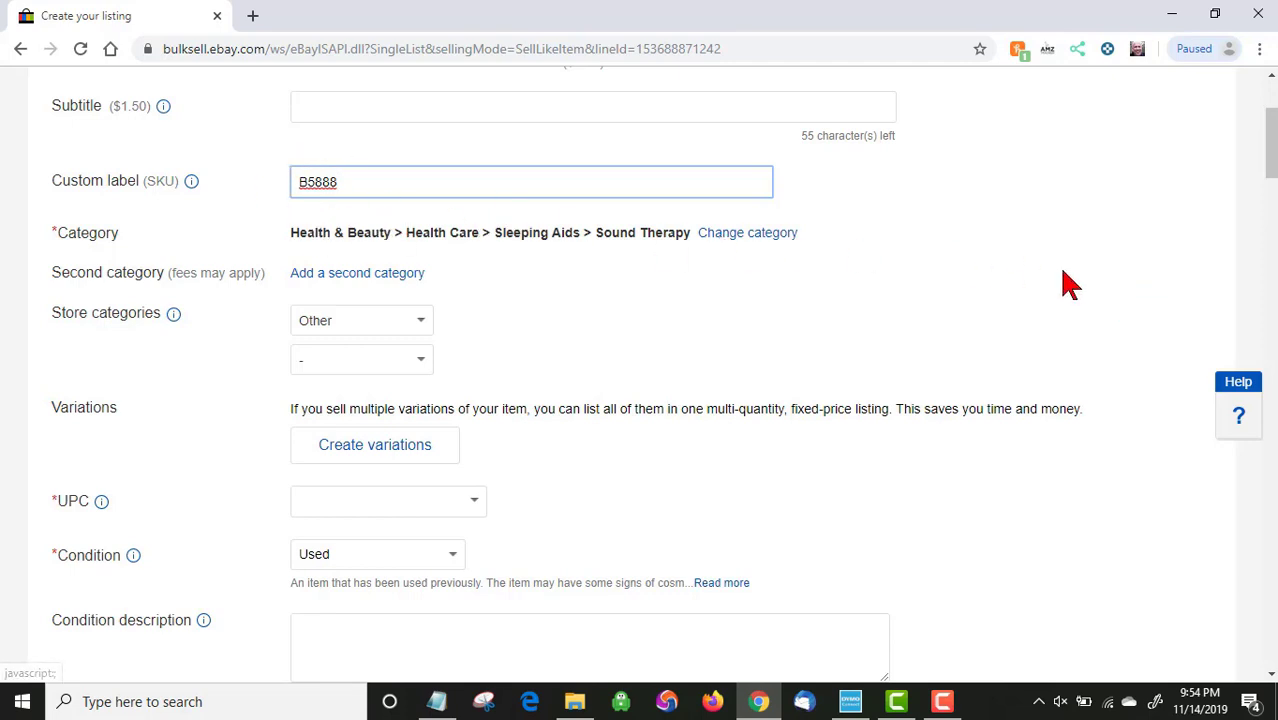
key("BackSpace")
key("BackSpace")
key("BackSpace")
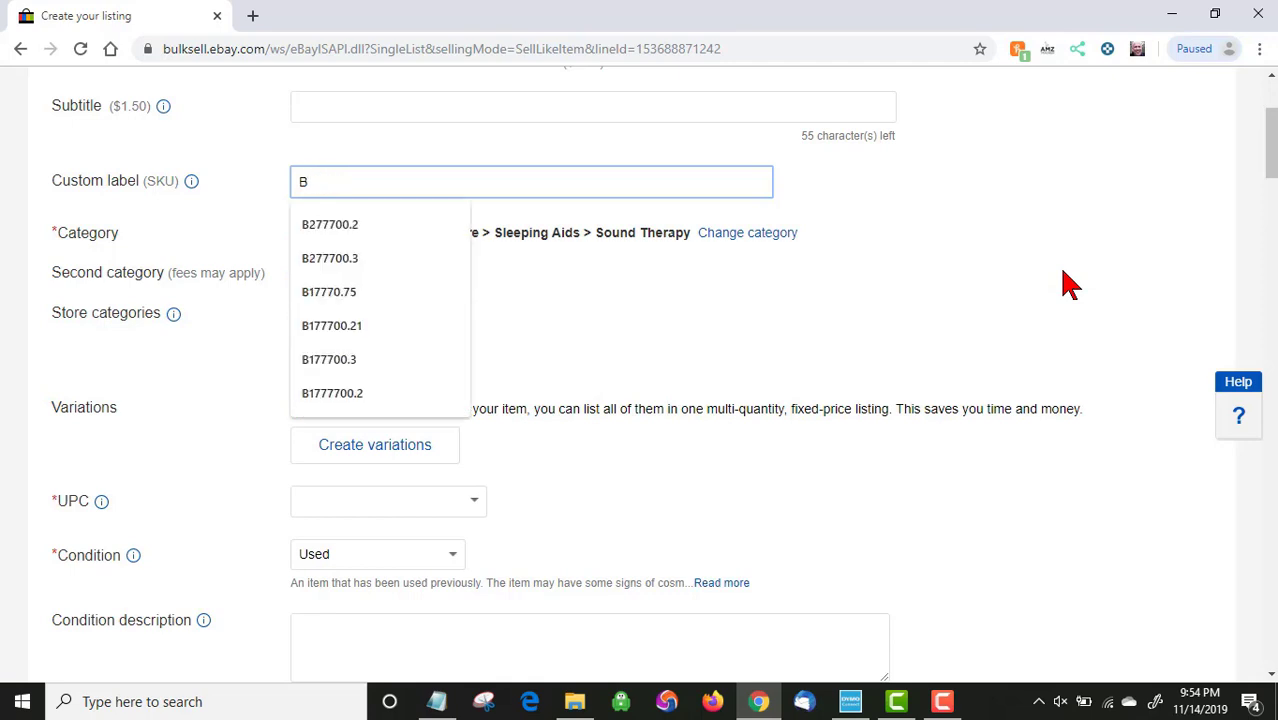
type("5")
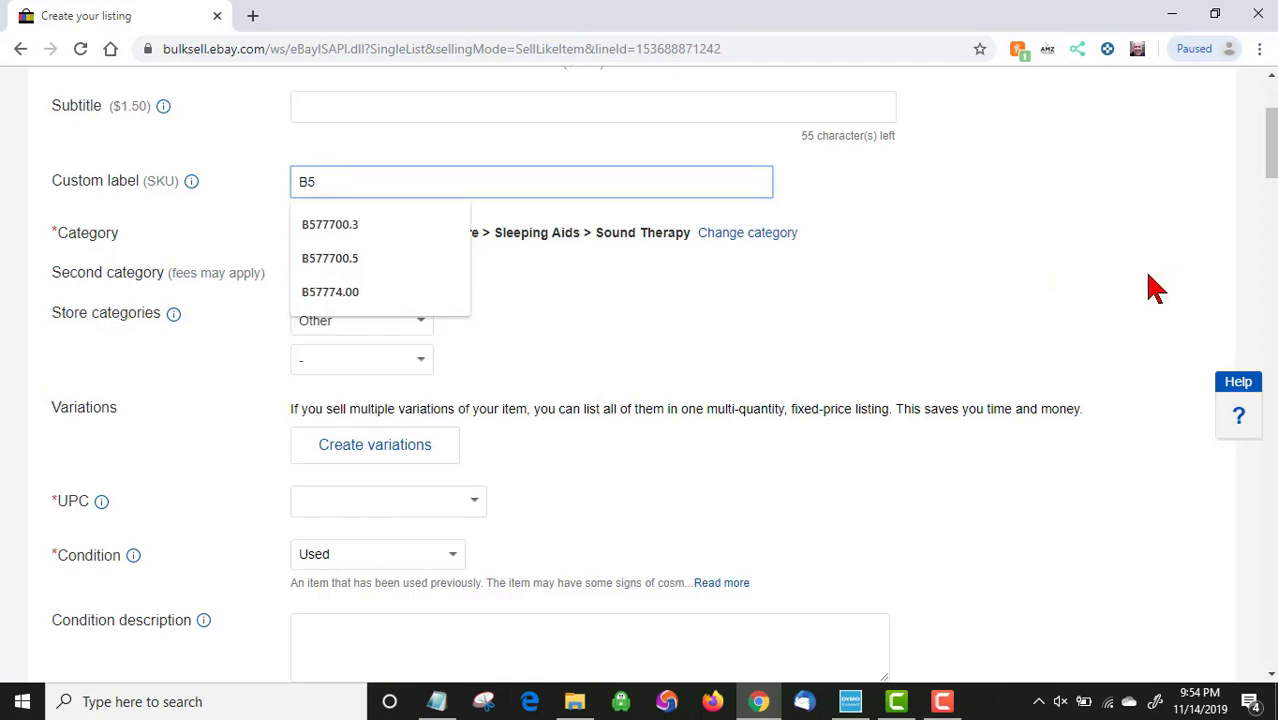
left_click(1092, 272)
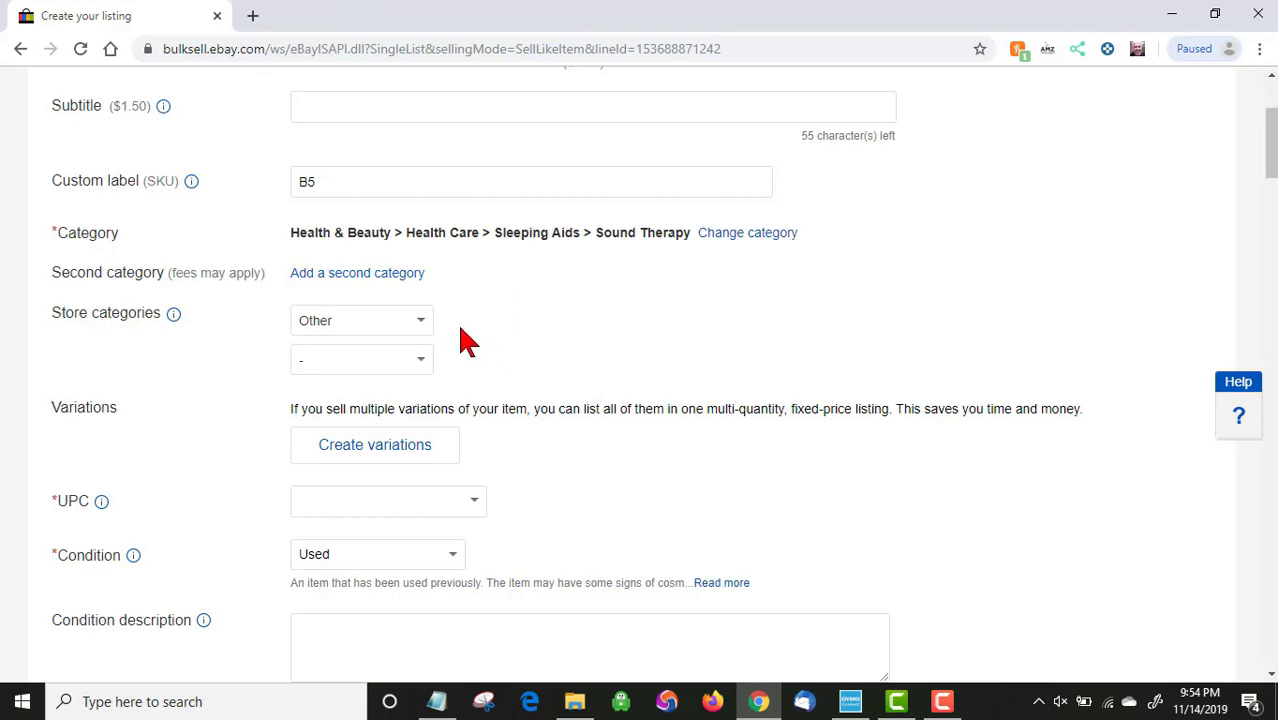
- Set the first store category to Electronics
left_click(421, 324)
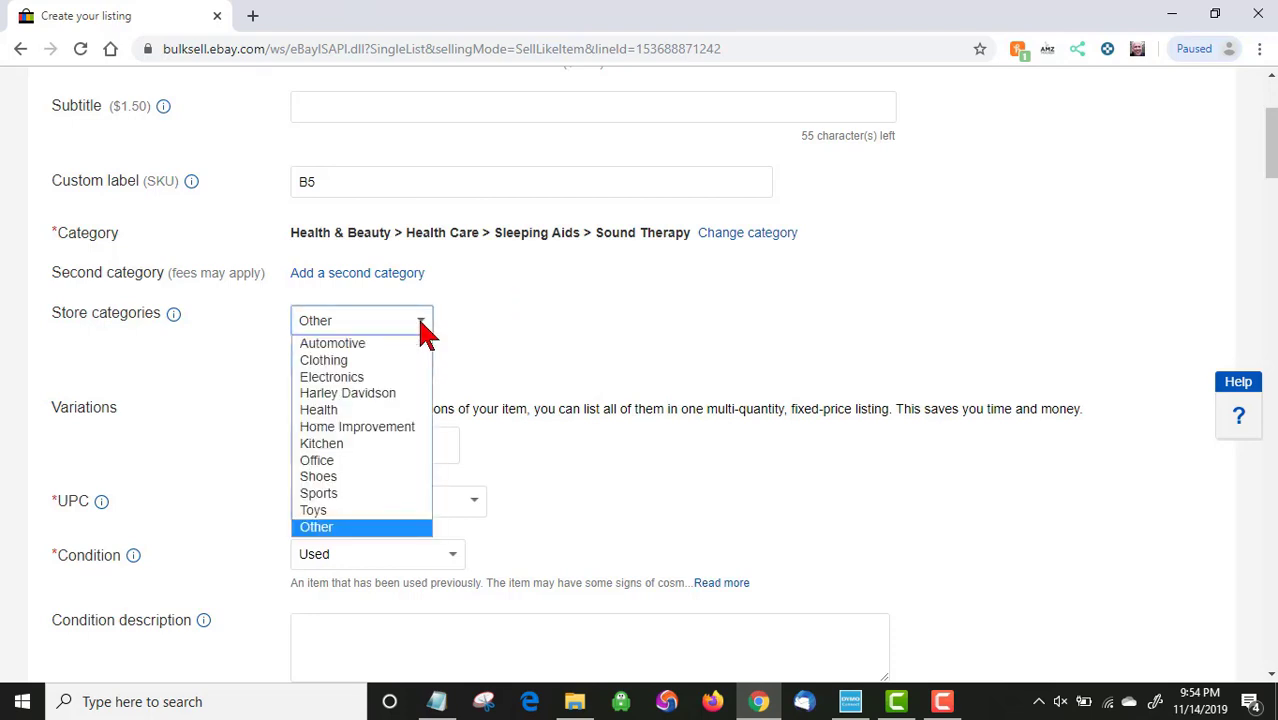
left_click(366, 390)
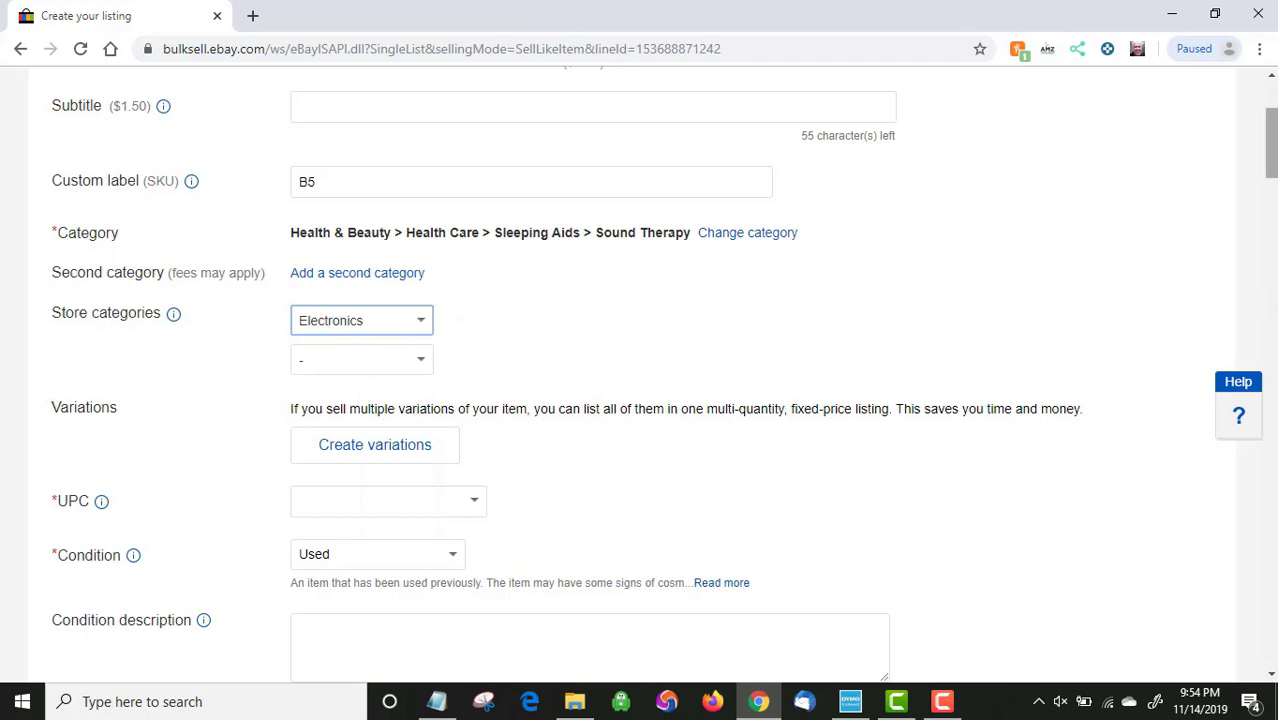
- Start adding photos to the listing and browse to the ebay 6_30 folder within Pictures
left_click_drag(1276, 143, 1276, 181)
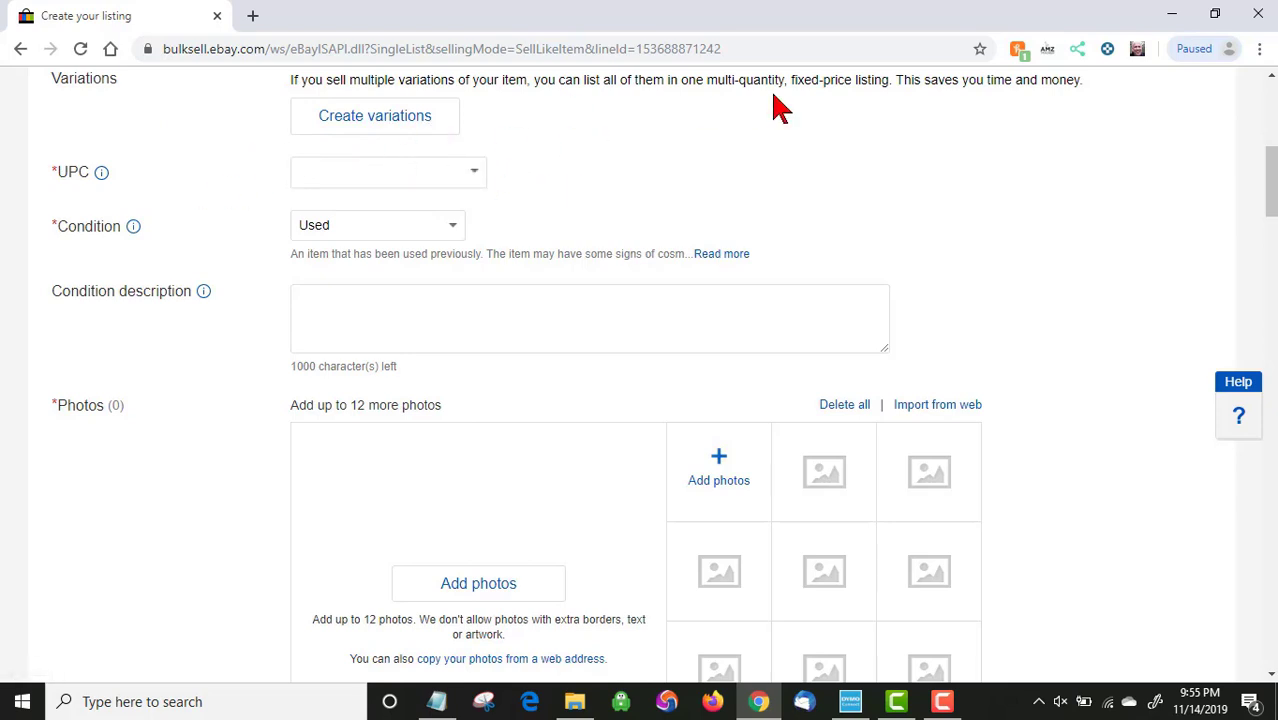
left_click(1273, 170)
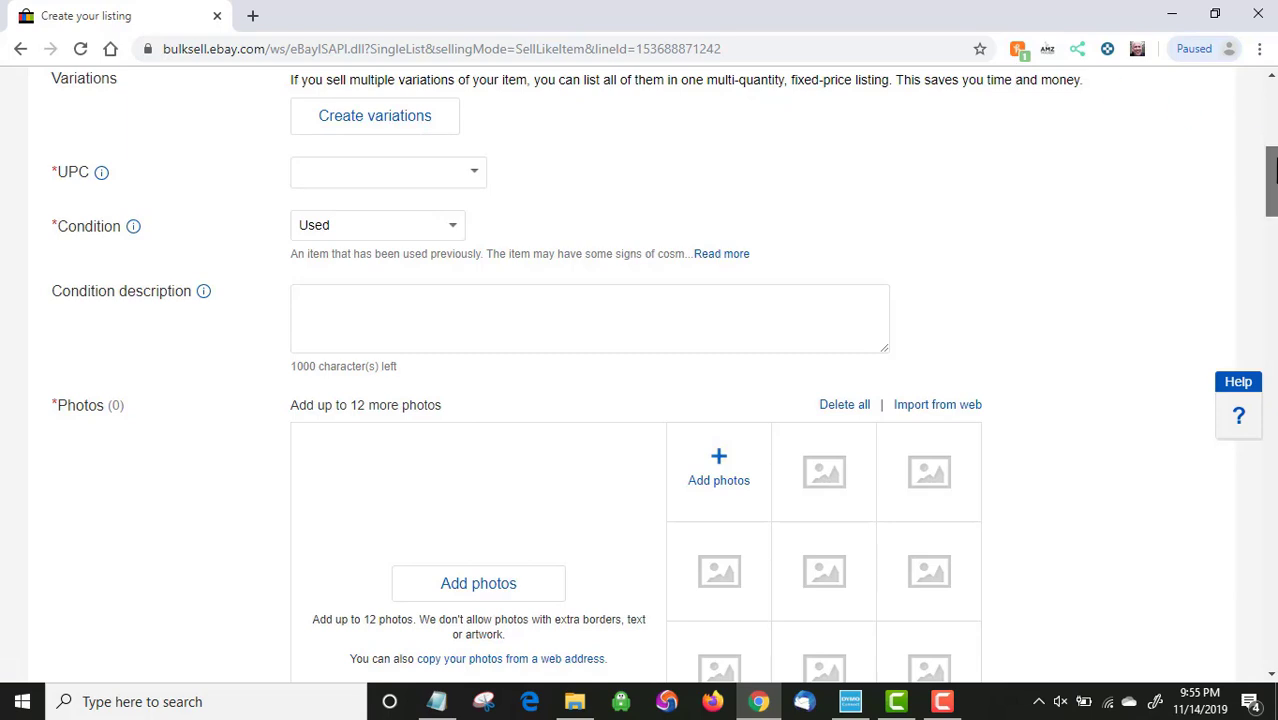
left_click_drag(1273, 170, 1273, 184)
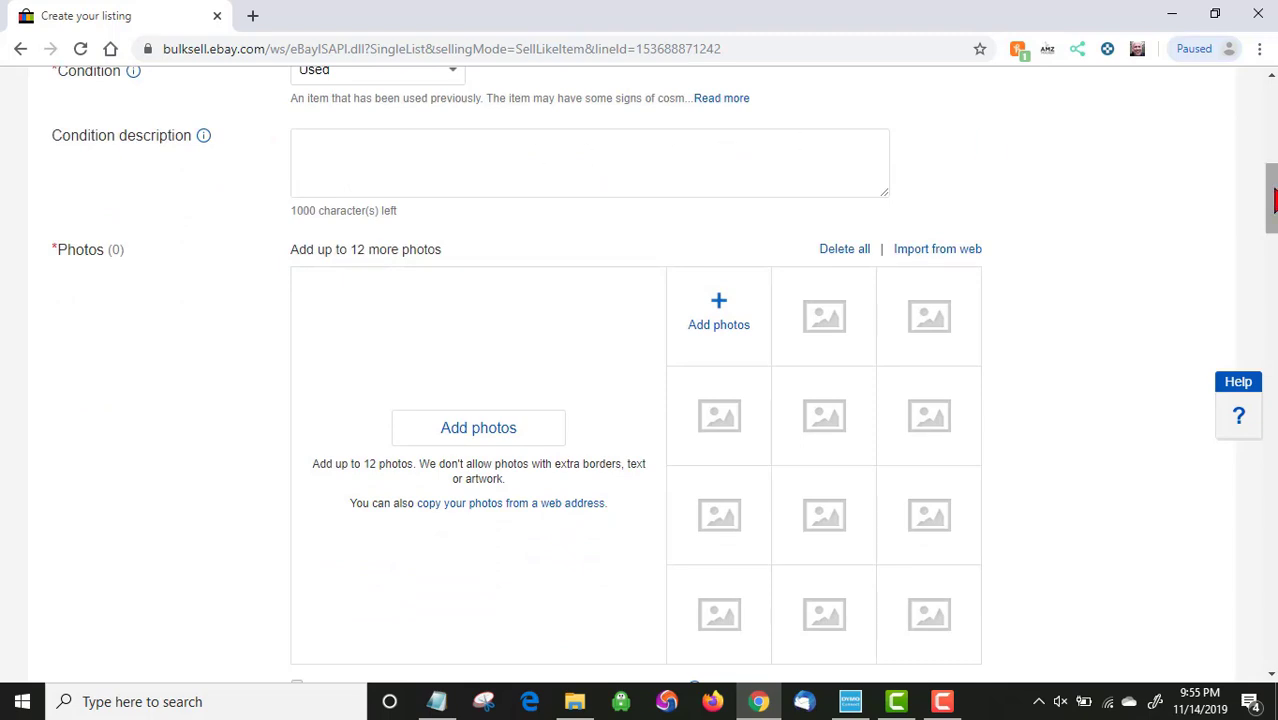
left_click_drag(1273, 200, 1273, 190)
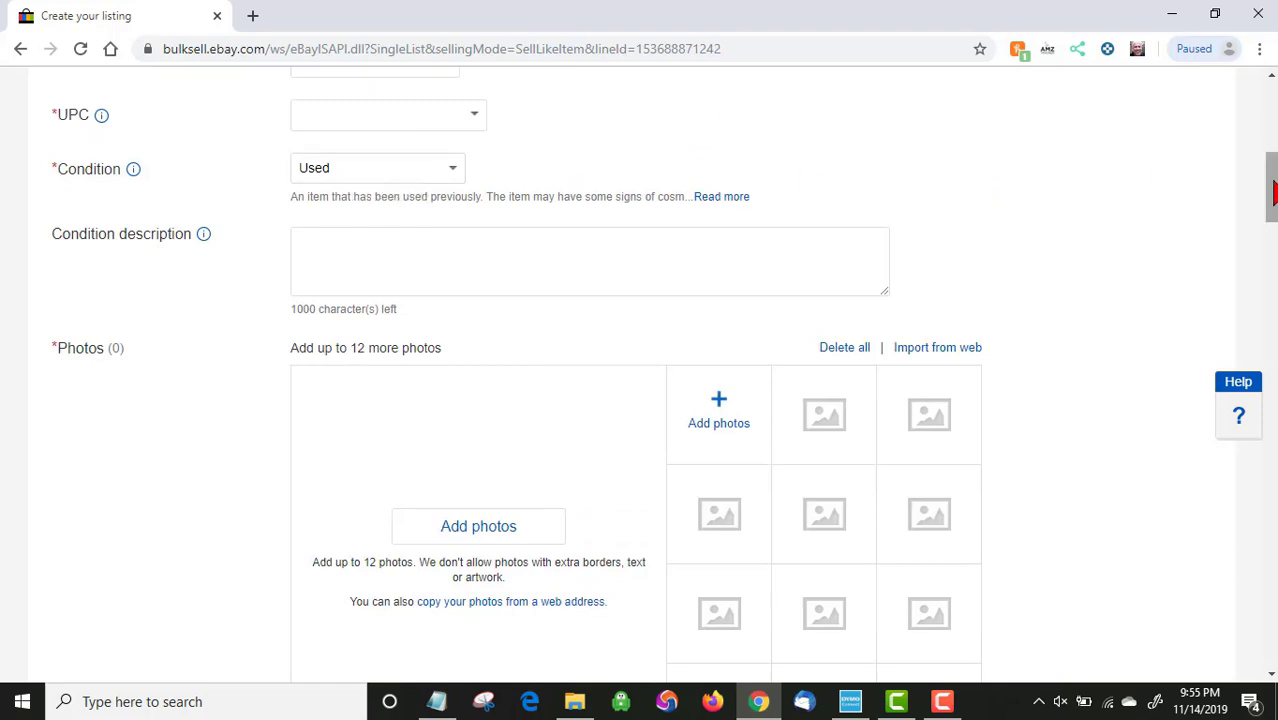
left_click_drag(1275, 193, 1275, 220)
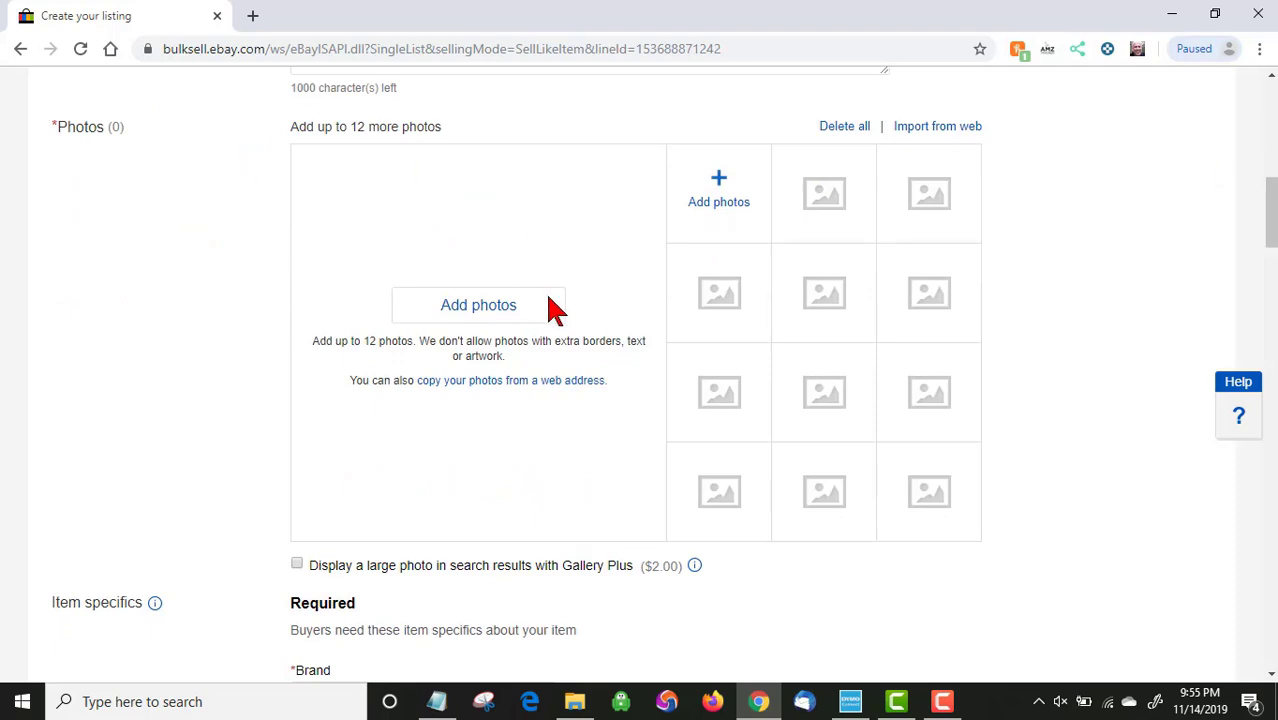
left_click(496, 312)
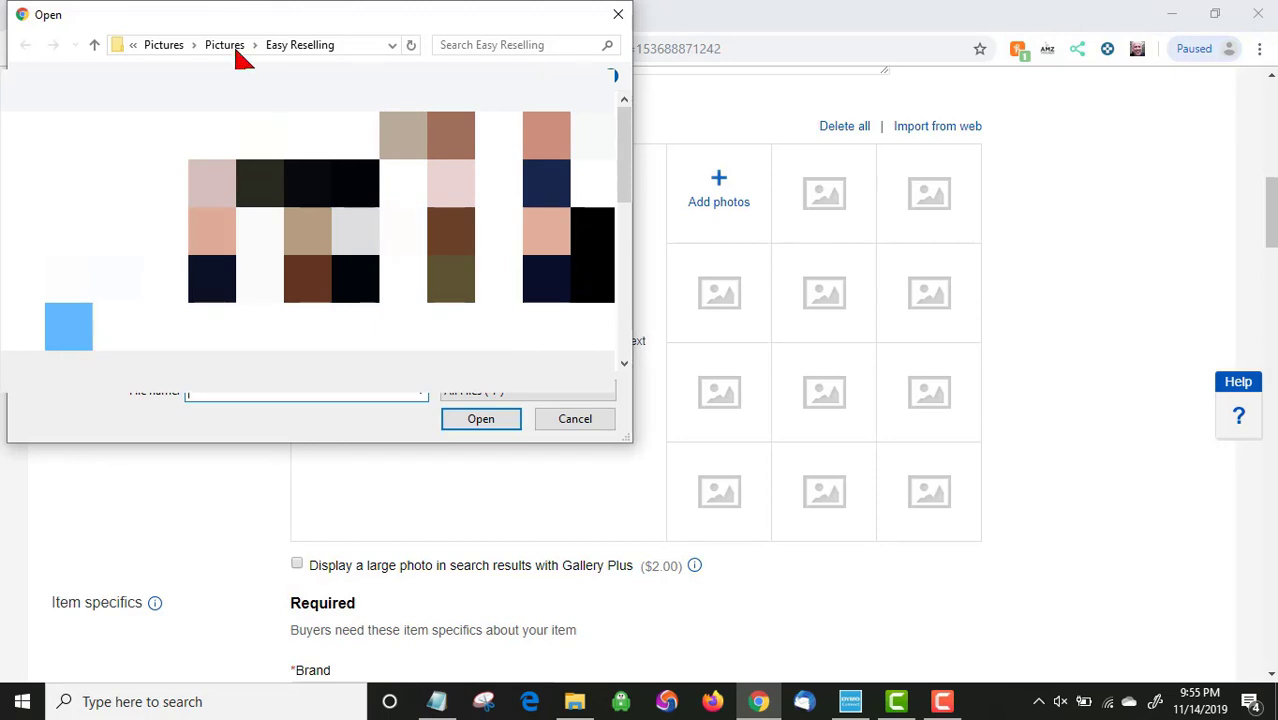
left_click(236, 46)
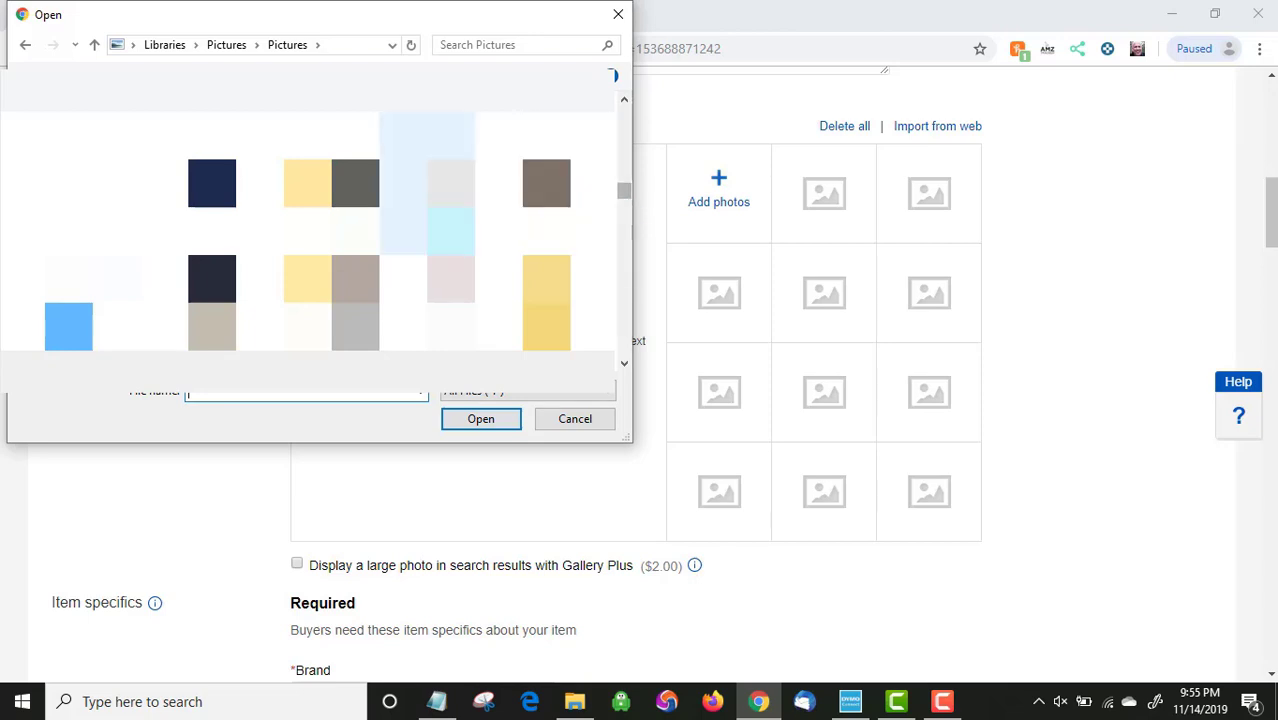
double_click(446, 127)
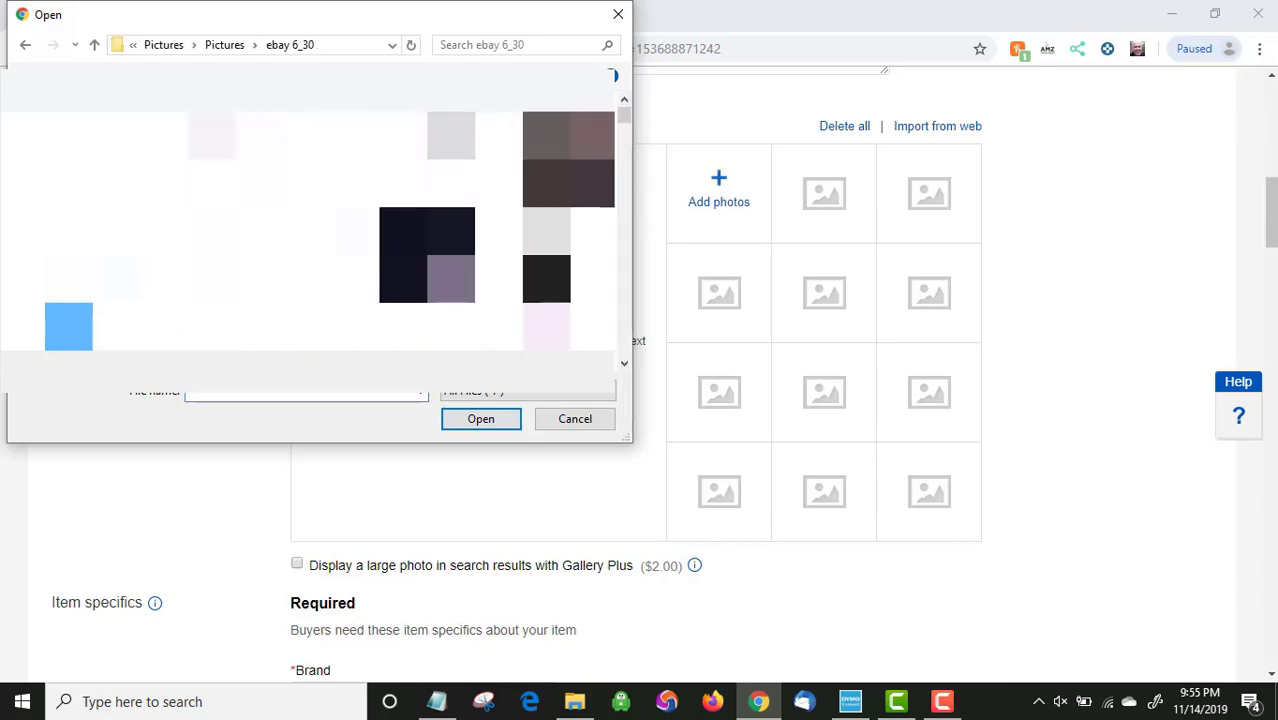
- Select a consecutive range of item photos near the end of the ebay 6_30 folder and upload them to the listing
left_click_drag(621, 112, 631, 337)
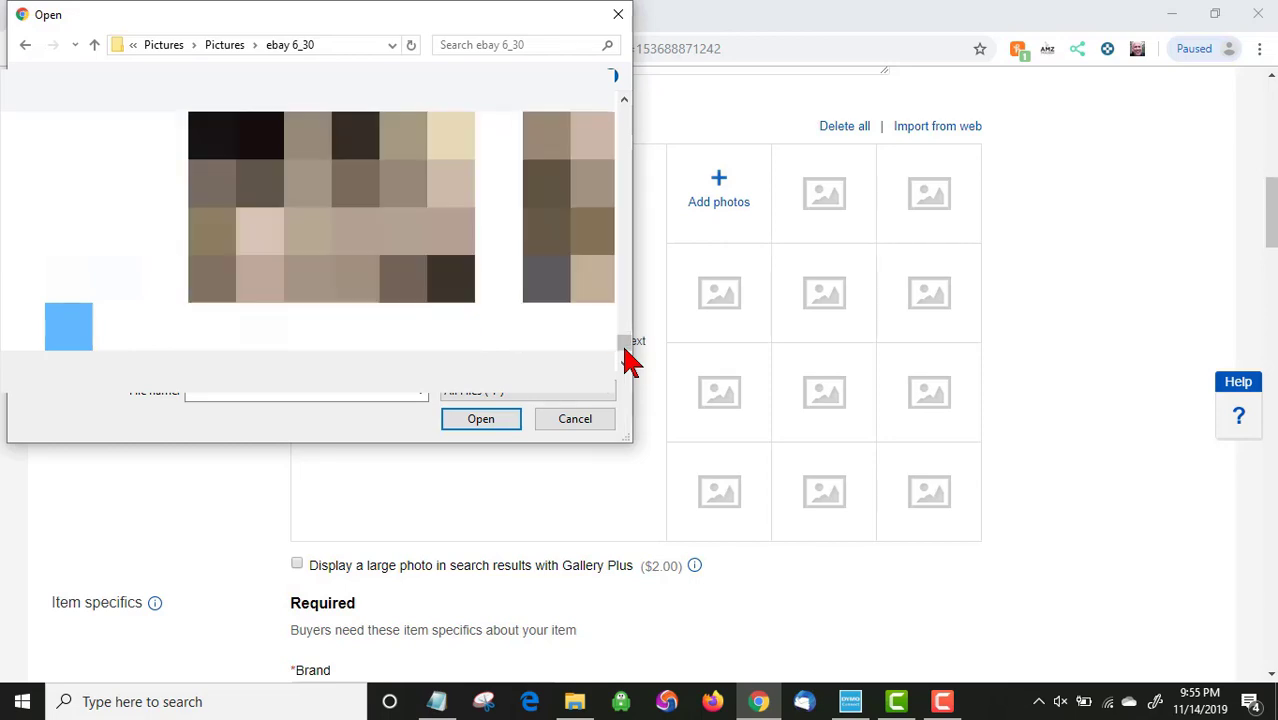
scroll(624, 348, "down", 1)
left_click(568, 175)
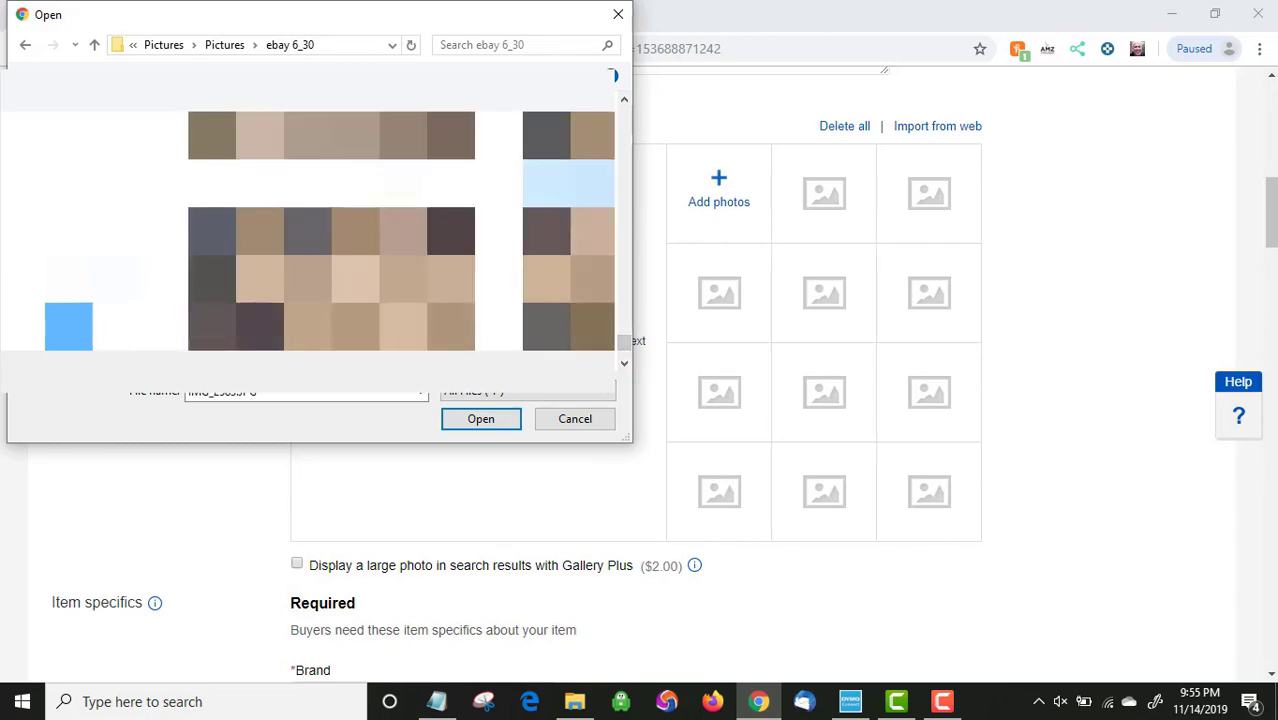
left_click(624, 363)
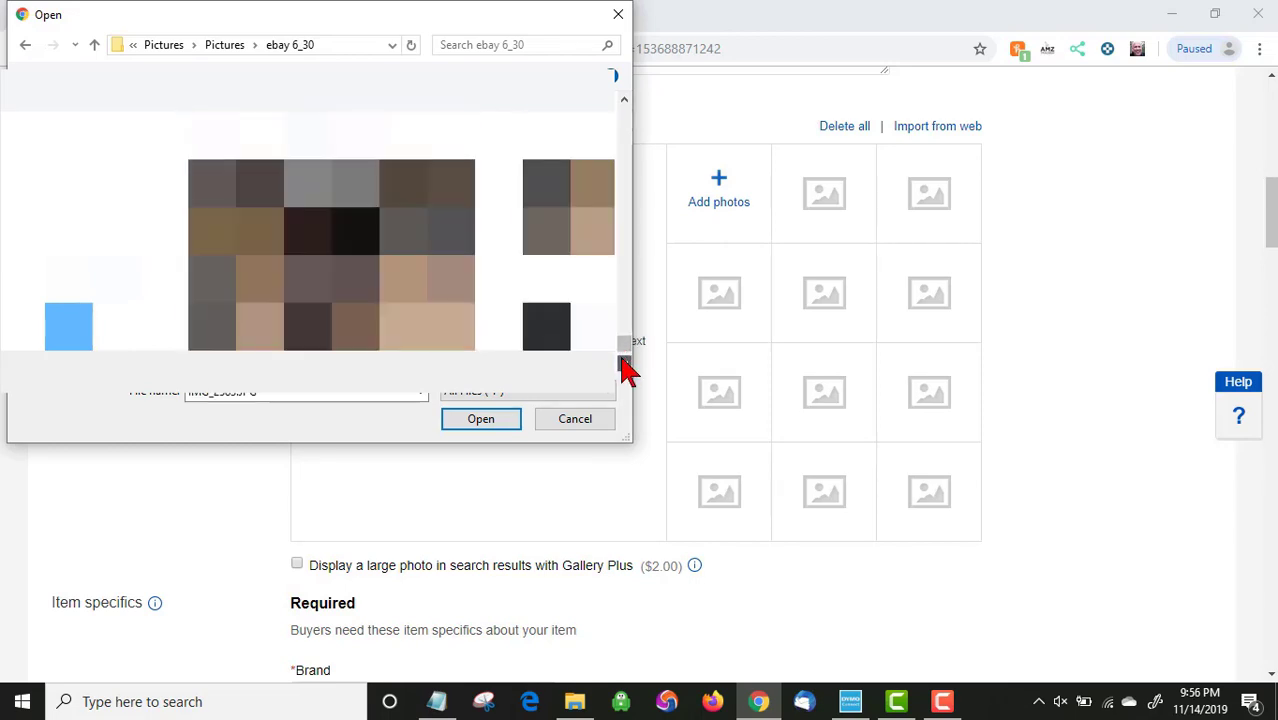
left_click(624, 363)
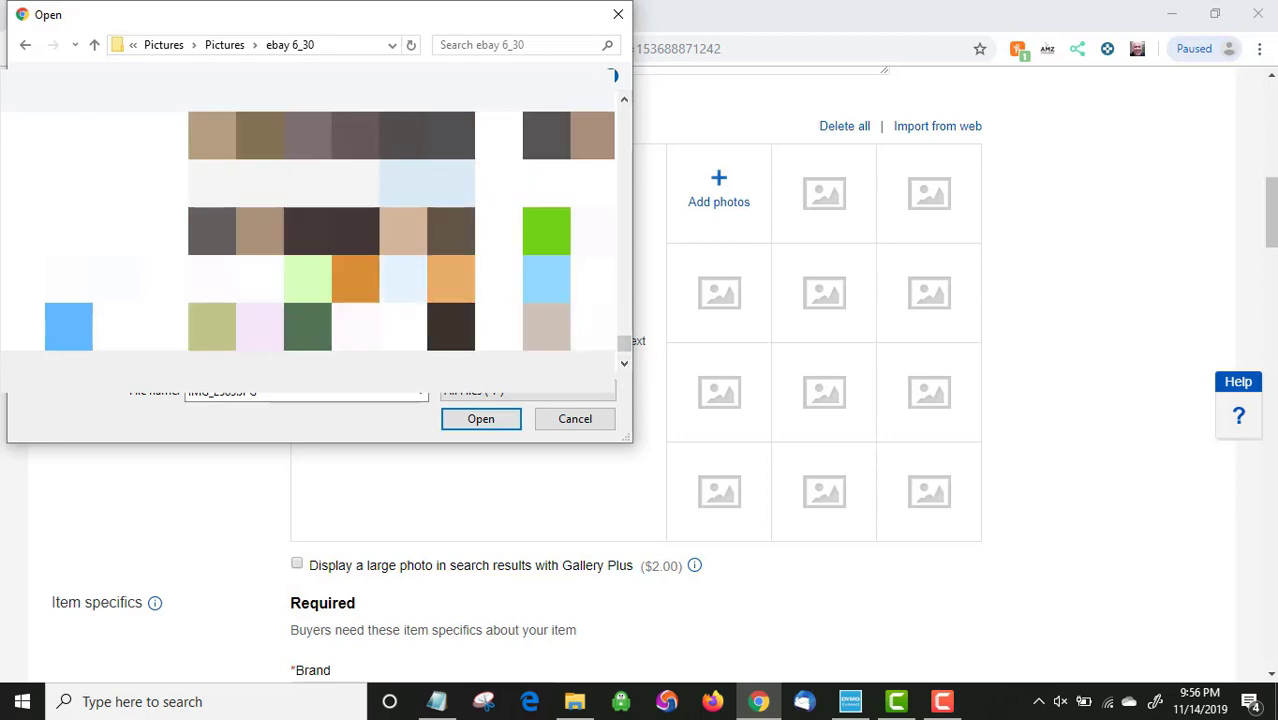
left_click(440, 230, "shift")
left_click(481, 419)
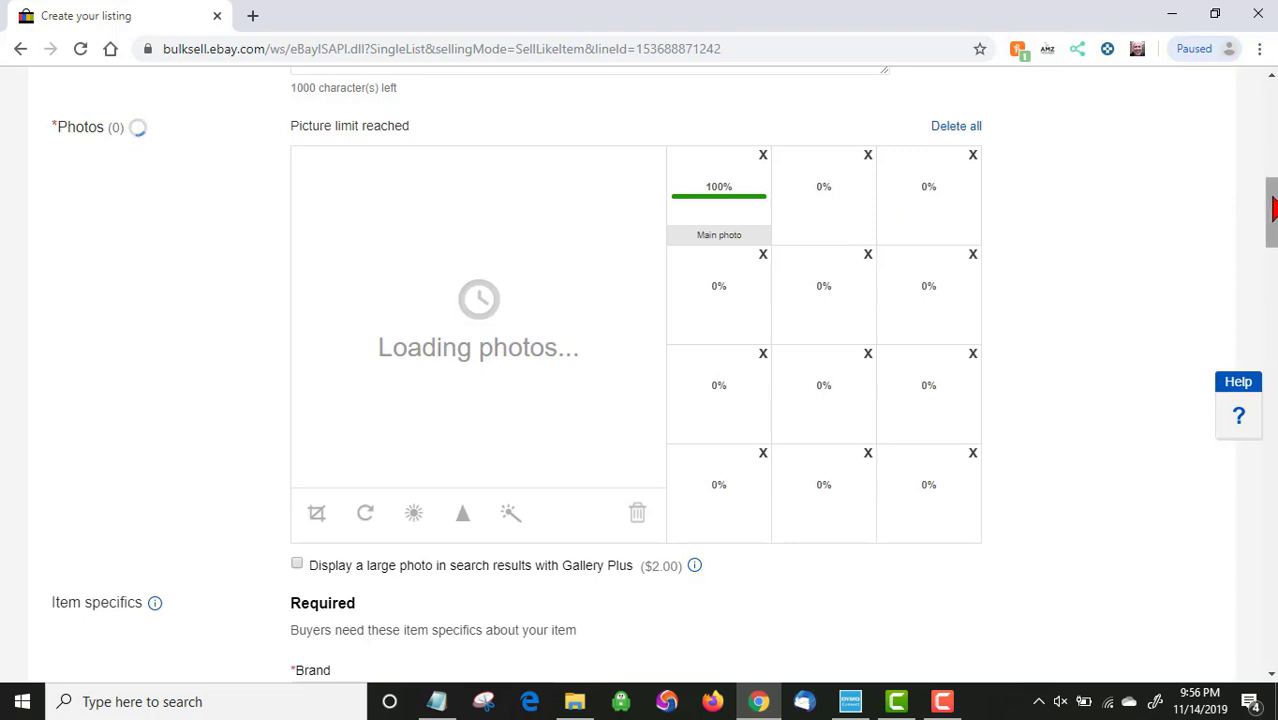
- Set the Buy It Now price to $29.80 in the selling details
left_click_drag(1273, 207, 1273, 270)
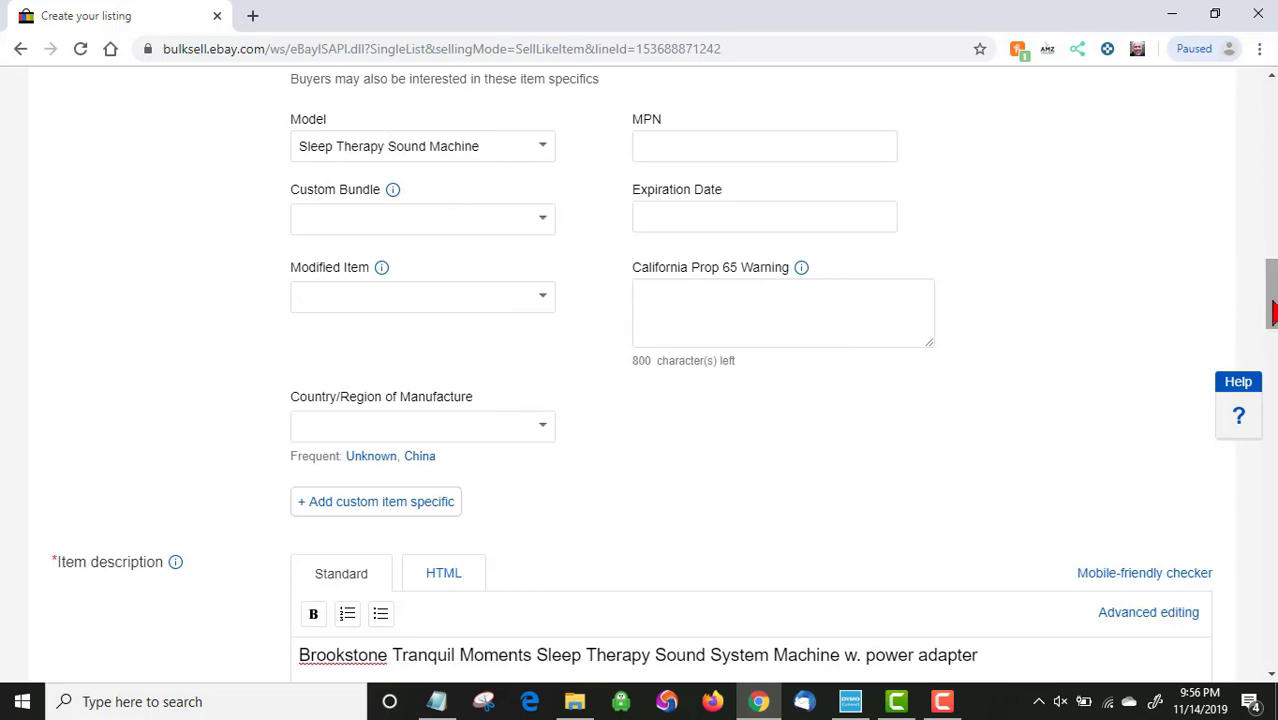
left_click_drag(1272, 312, 1272, 372)
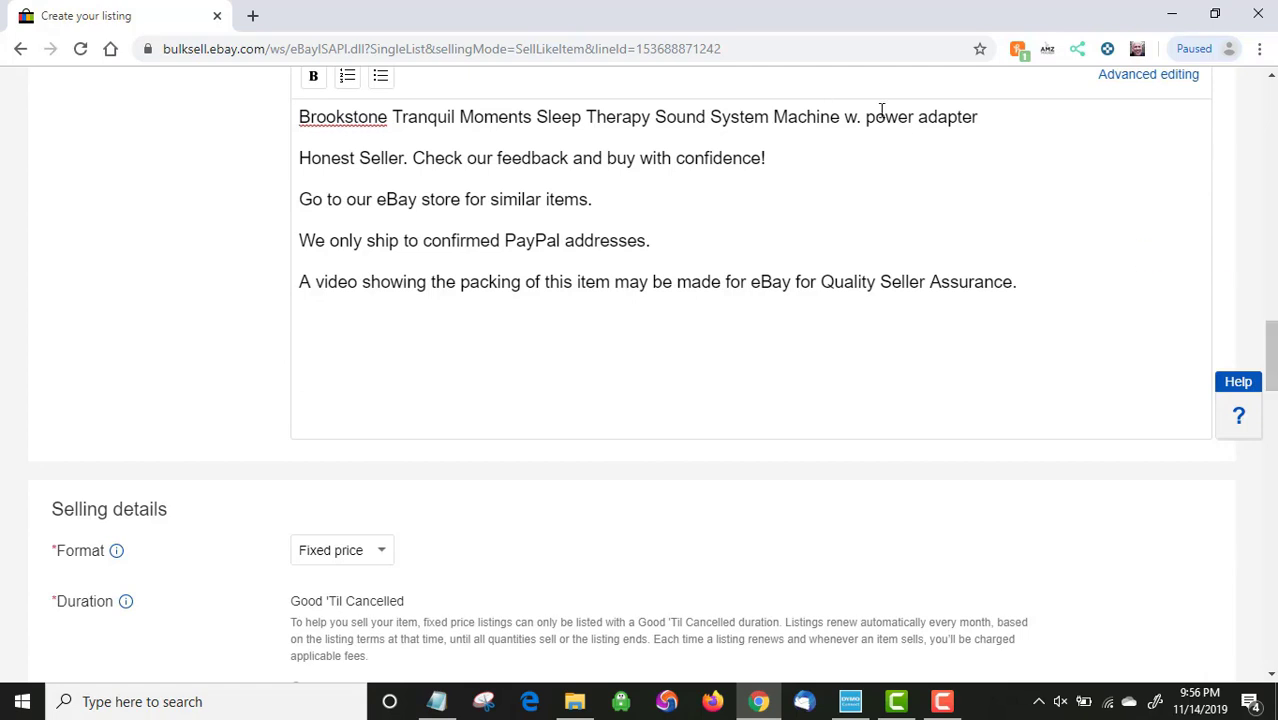
left_click_drag(1274, 345, 1274, 382)
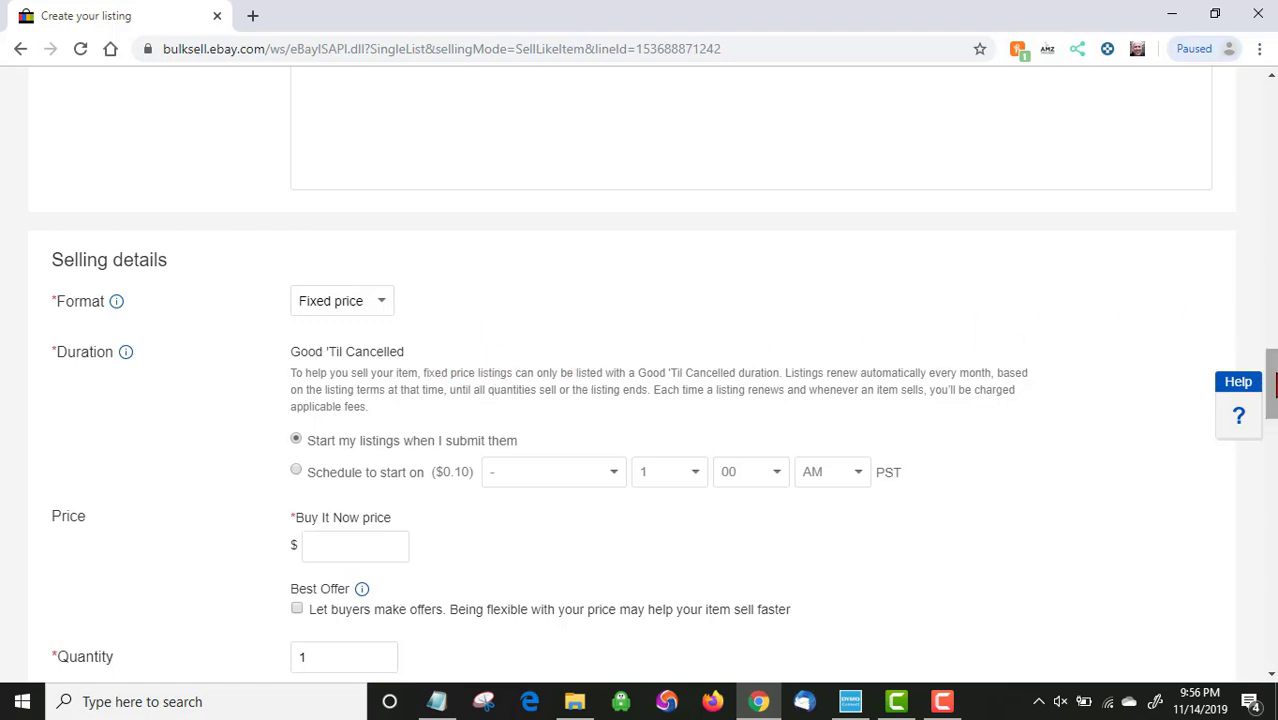
left_click_drag(1273, 385, 1273, 416)
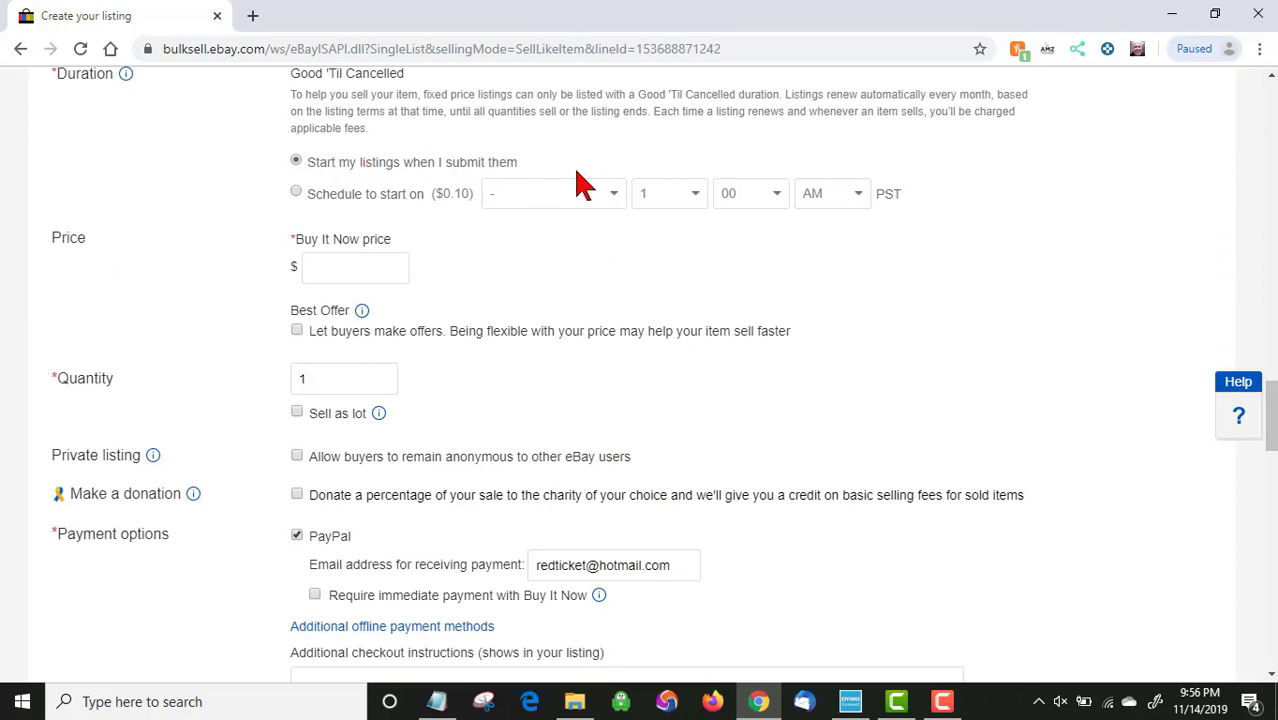
left_click(332, 268)
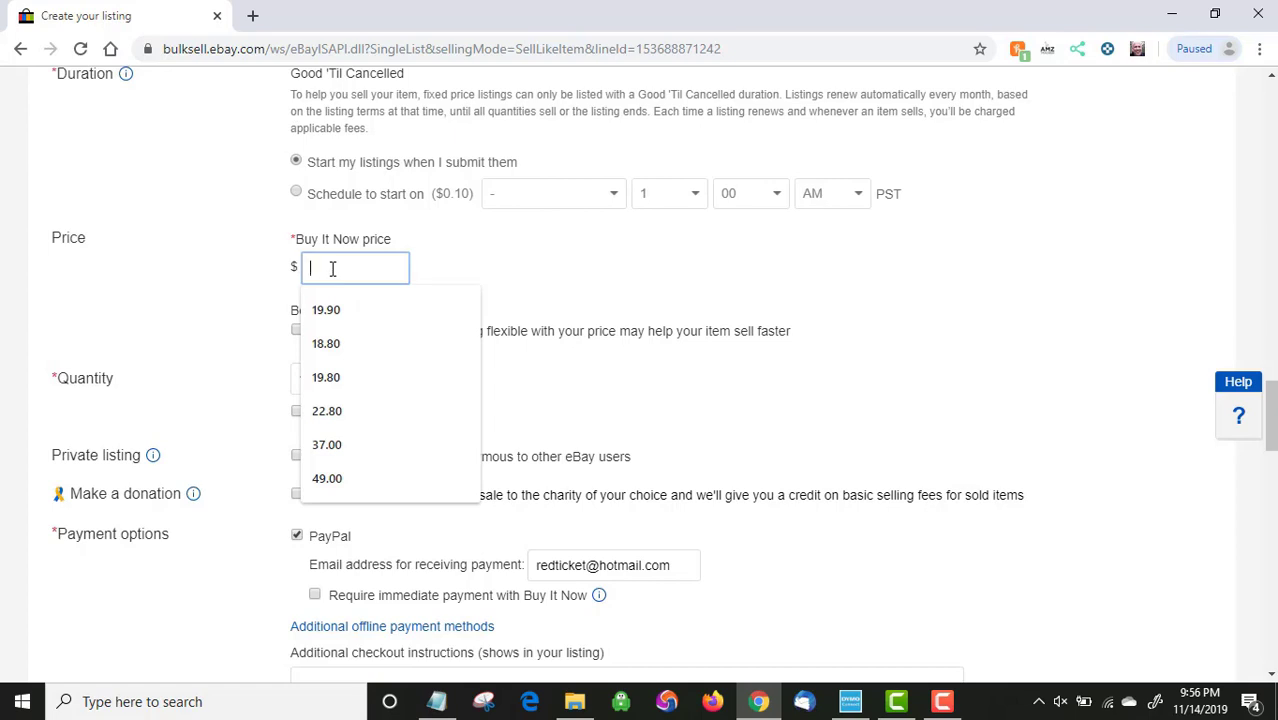
type("2")
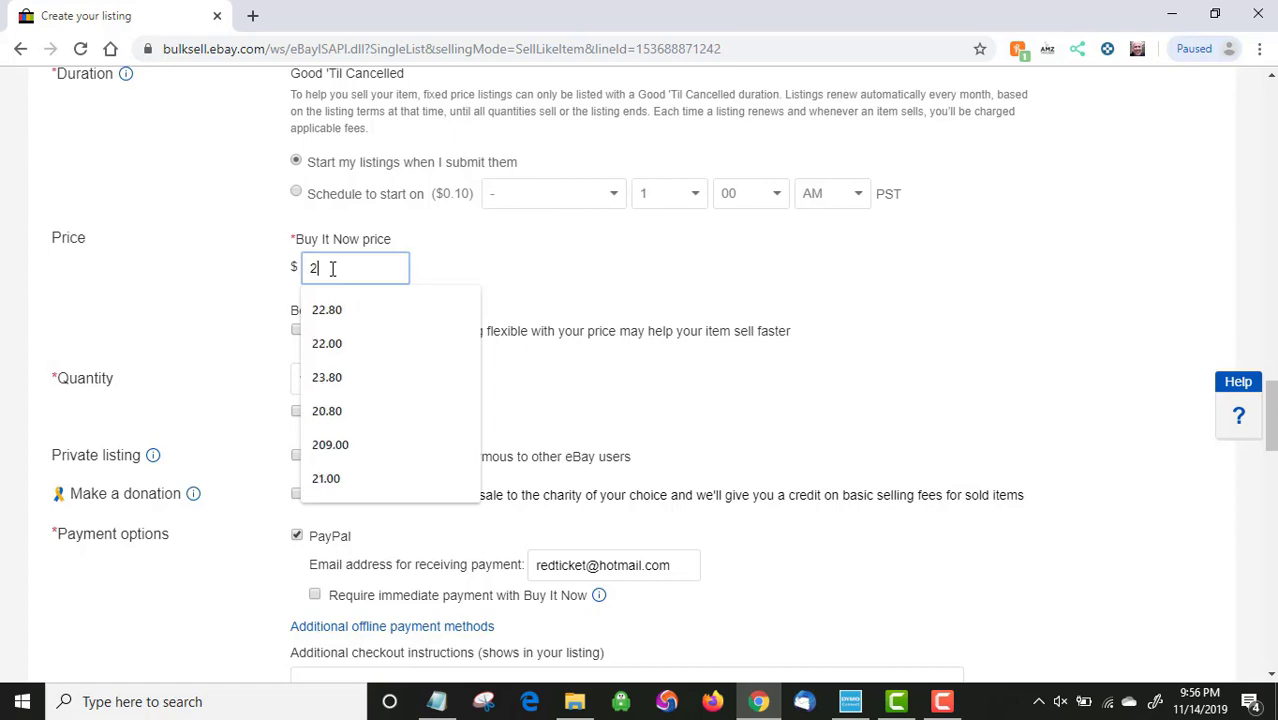
type("9.80")
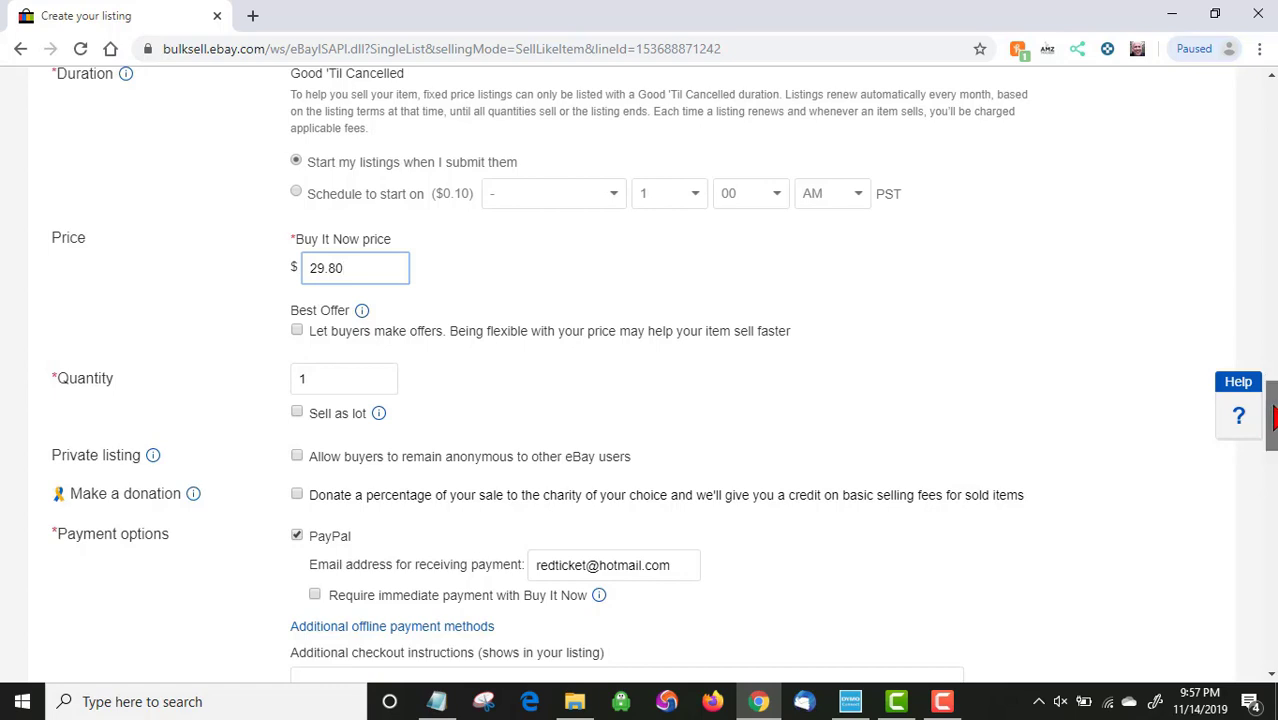
- Set the listing's domestic shipping to "Flat: same cost to all buyers"
left_click_drag(1274, 422, 1274, 454)
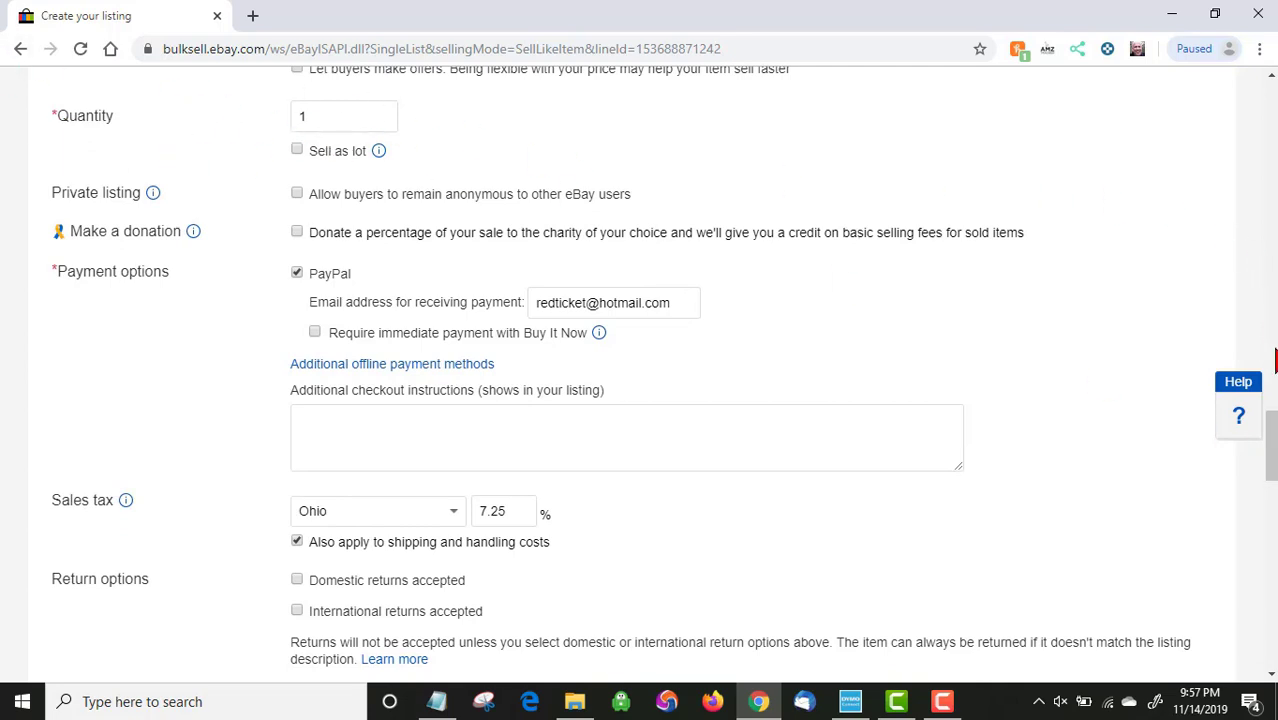
left_click_drag(1272, 435, 1272, 462)
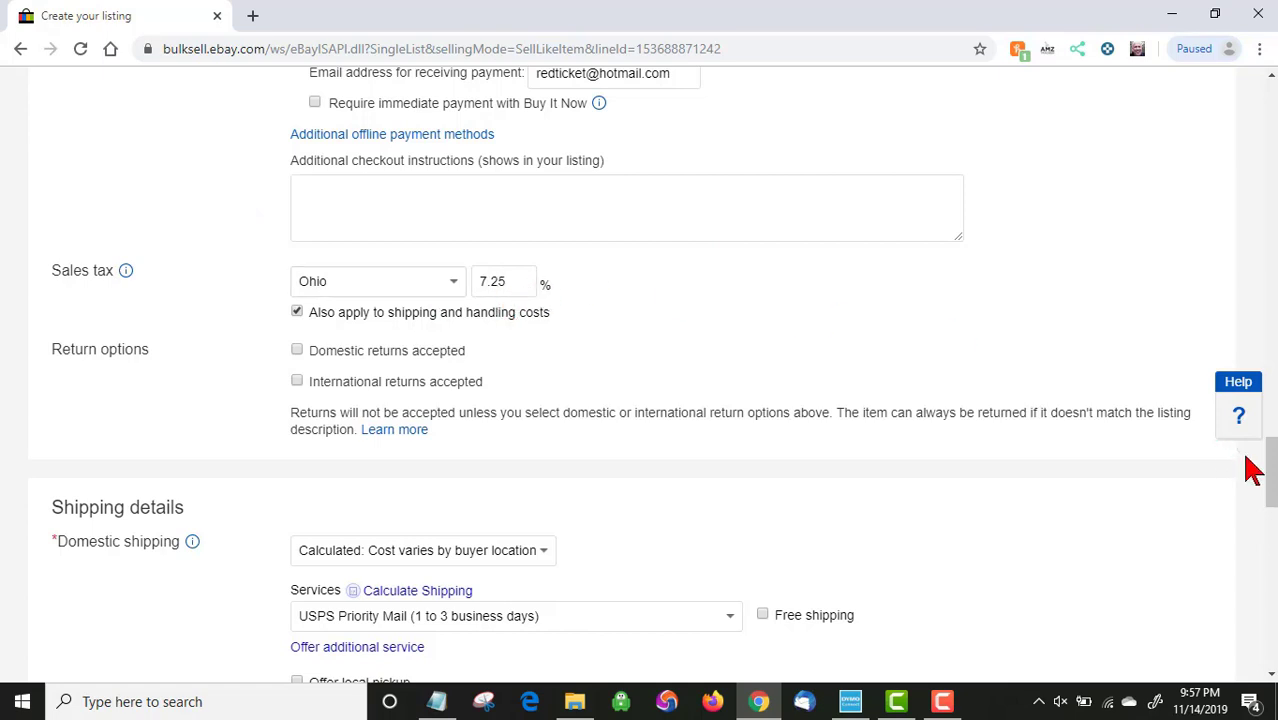
scroll(1273, 478, "down", 3)
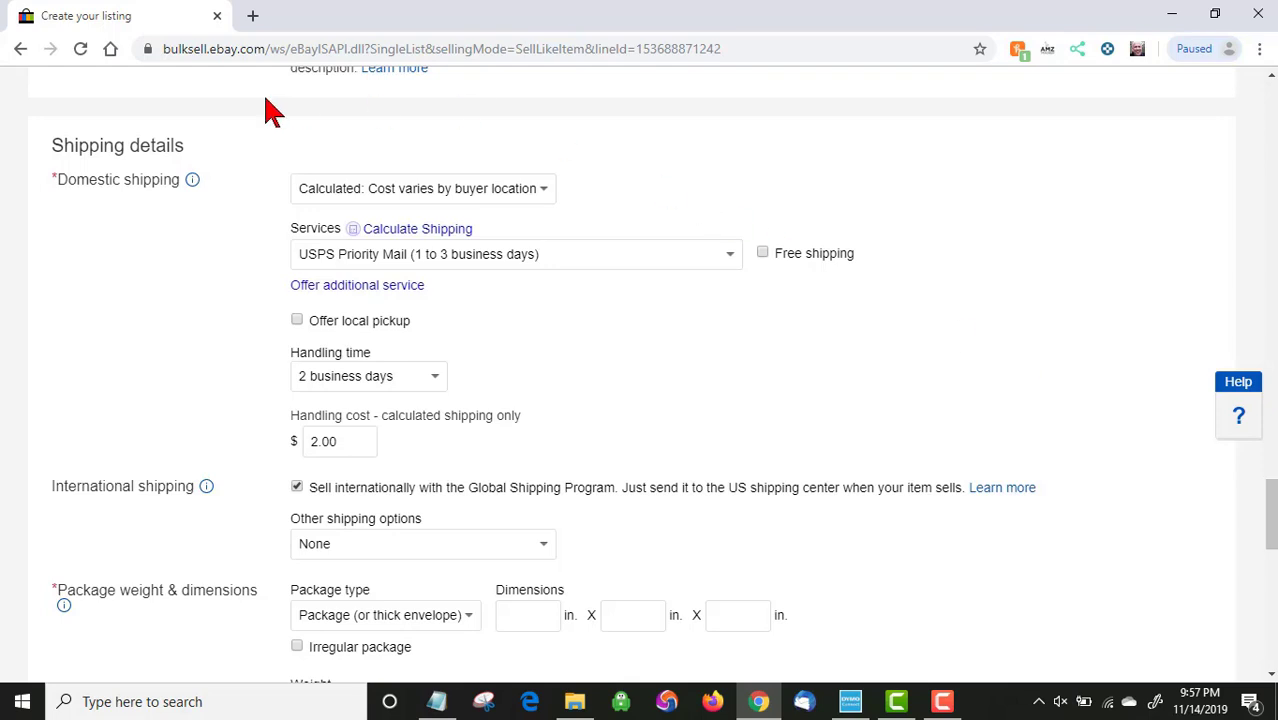
left_click(546, 190)
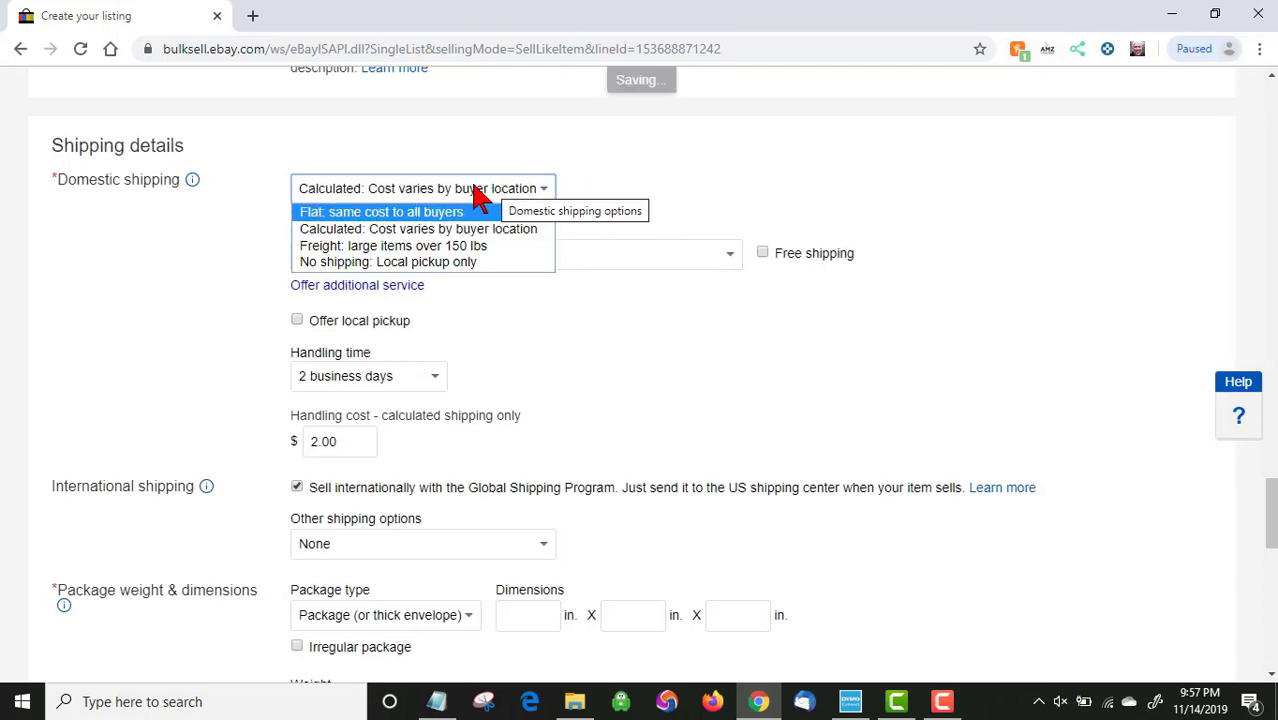
left_click(478, 192)
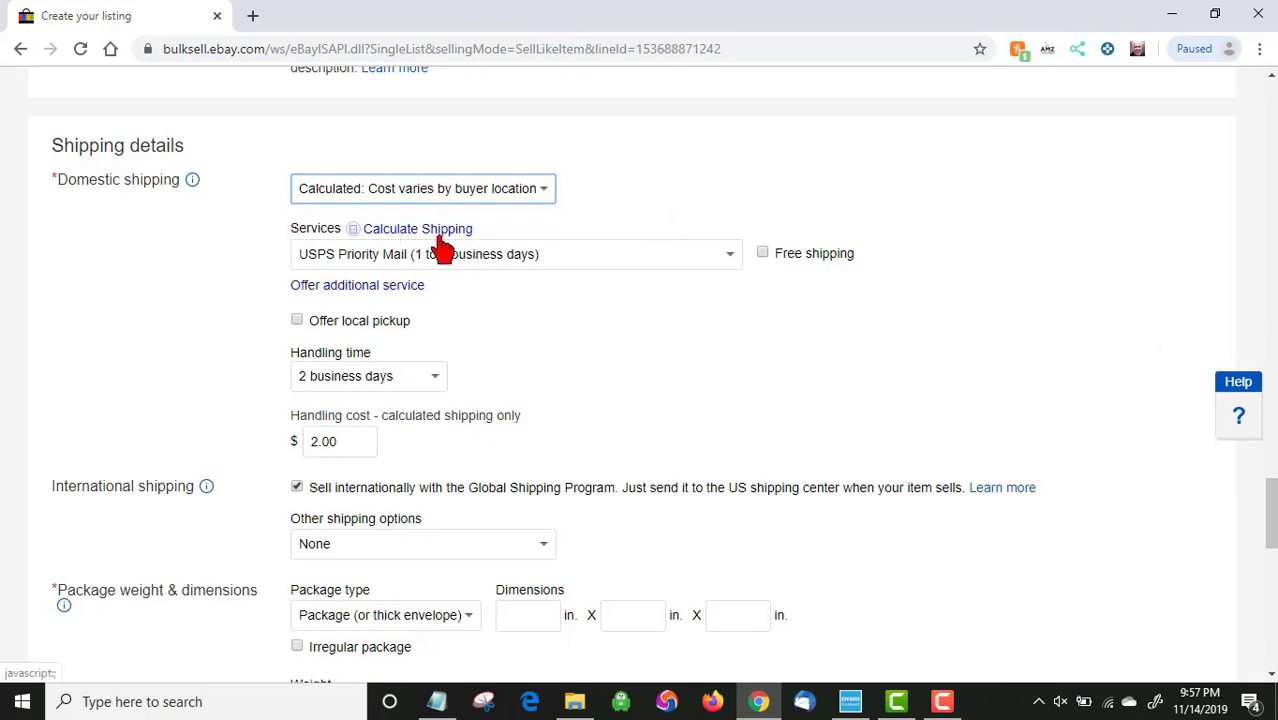
left_click(546, 192)
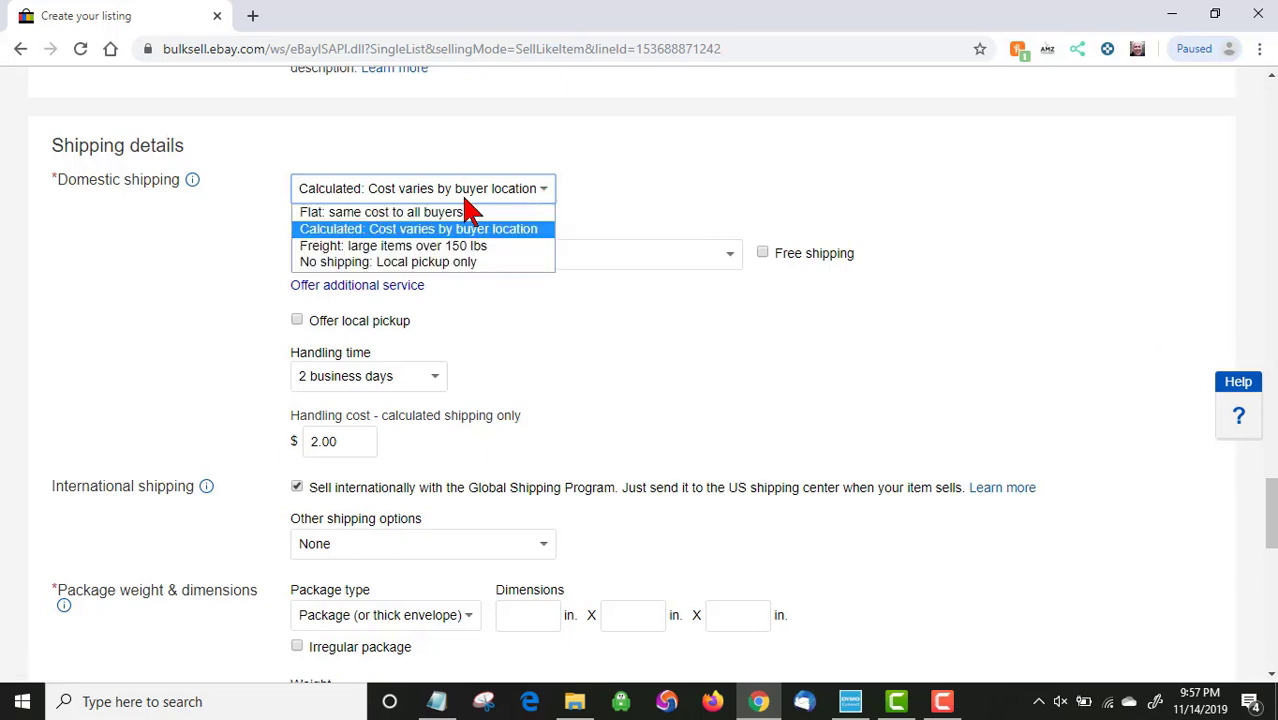
left_click(397, 213)
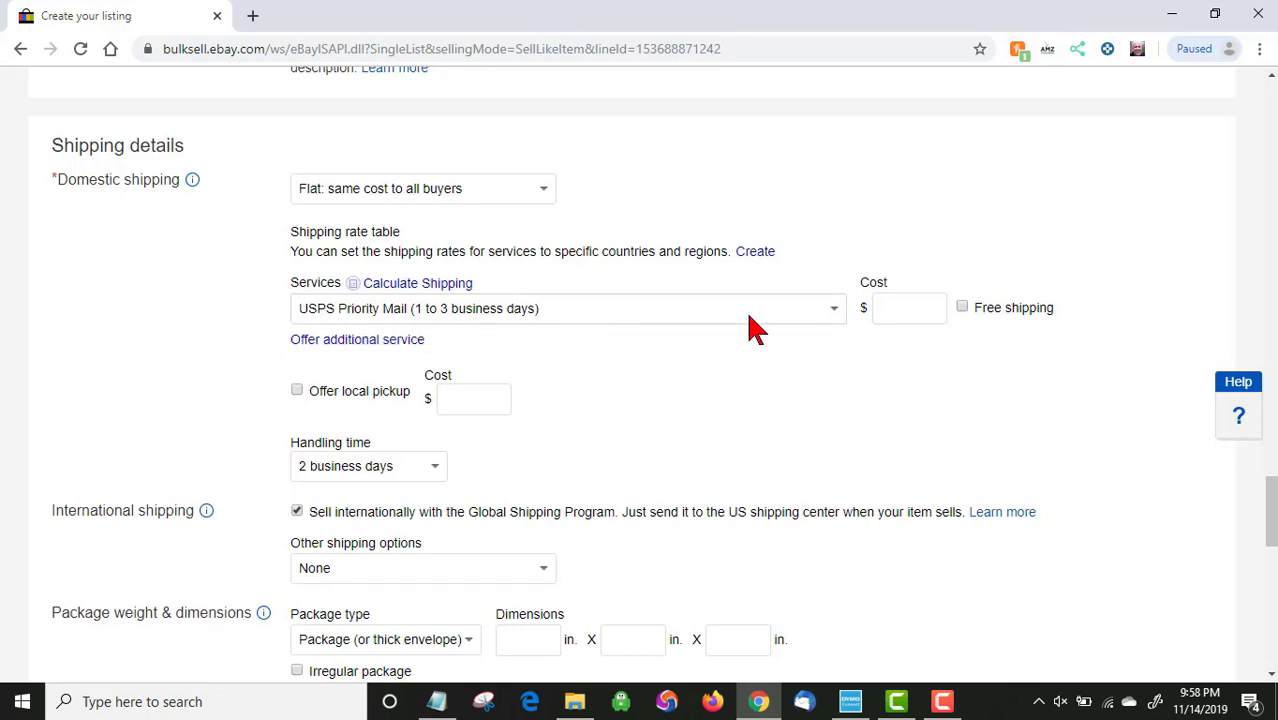
- Choose Economy Shipping (1 to 10 business days) as the domestic service and set its cost to $6.00
left_click(836, 314)
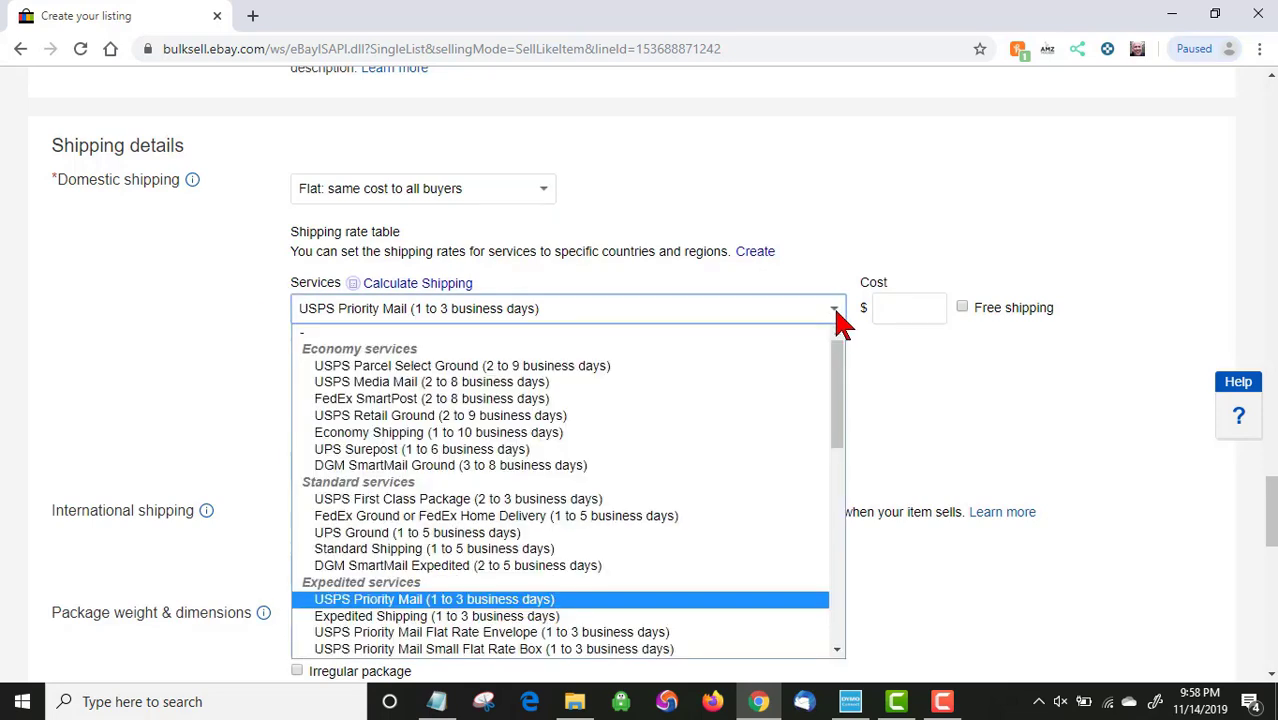
left_click(489, 436)
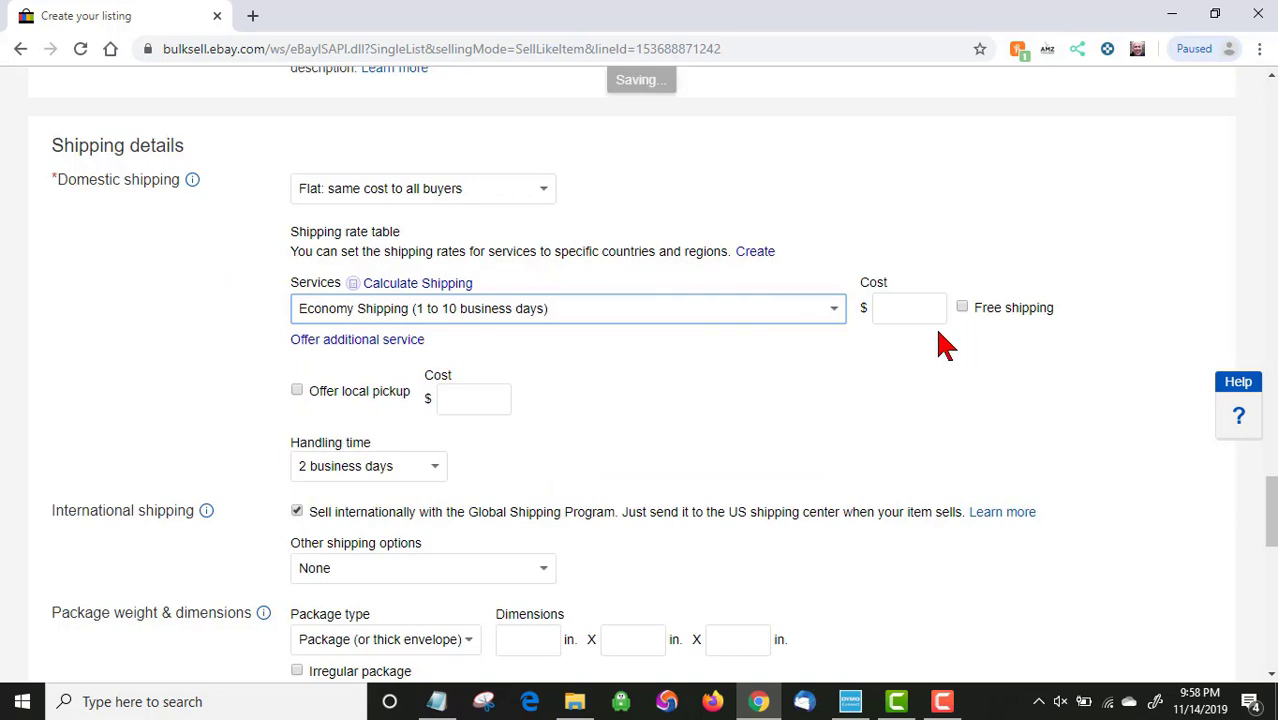
left_click(911, 308)
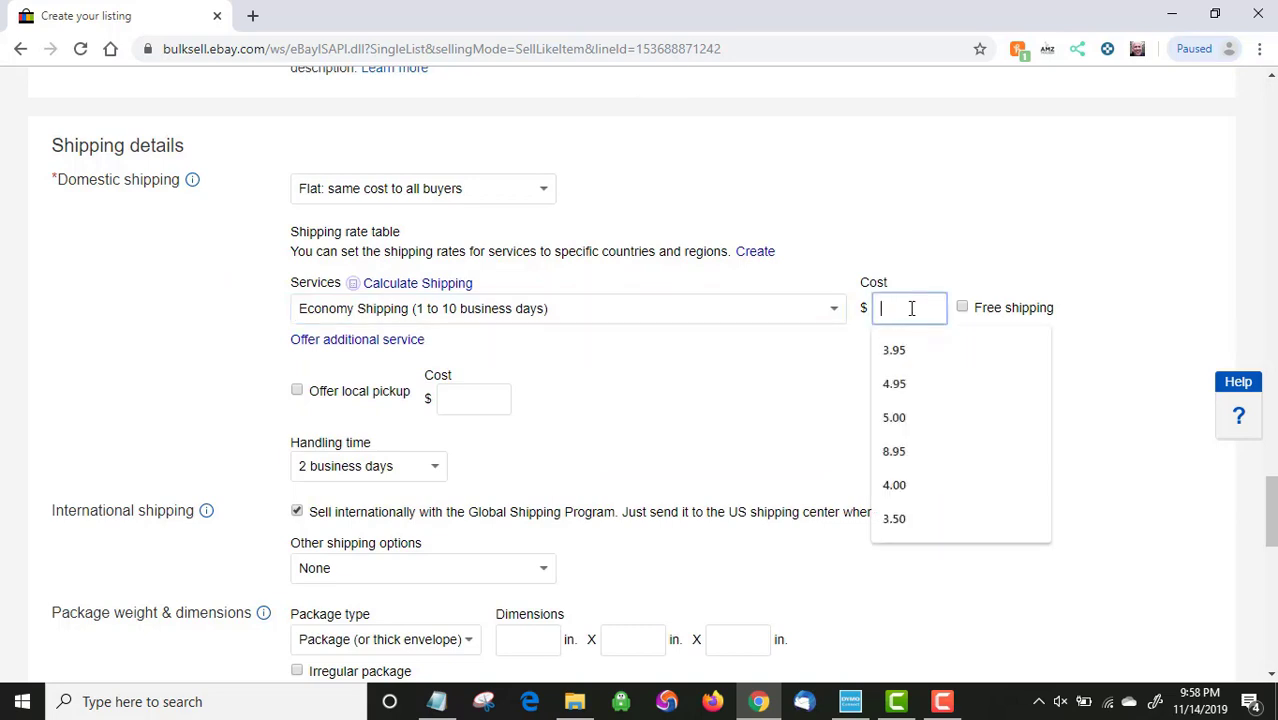
type("6.00")
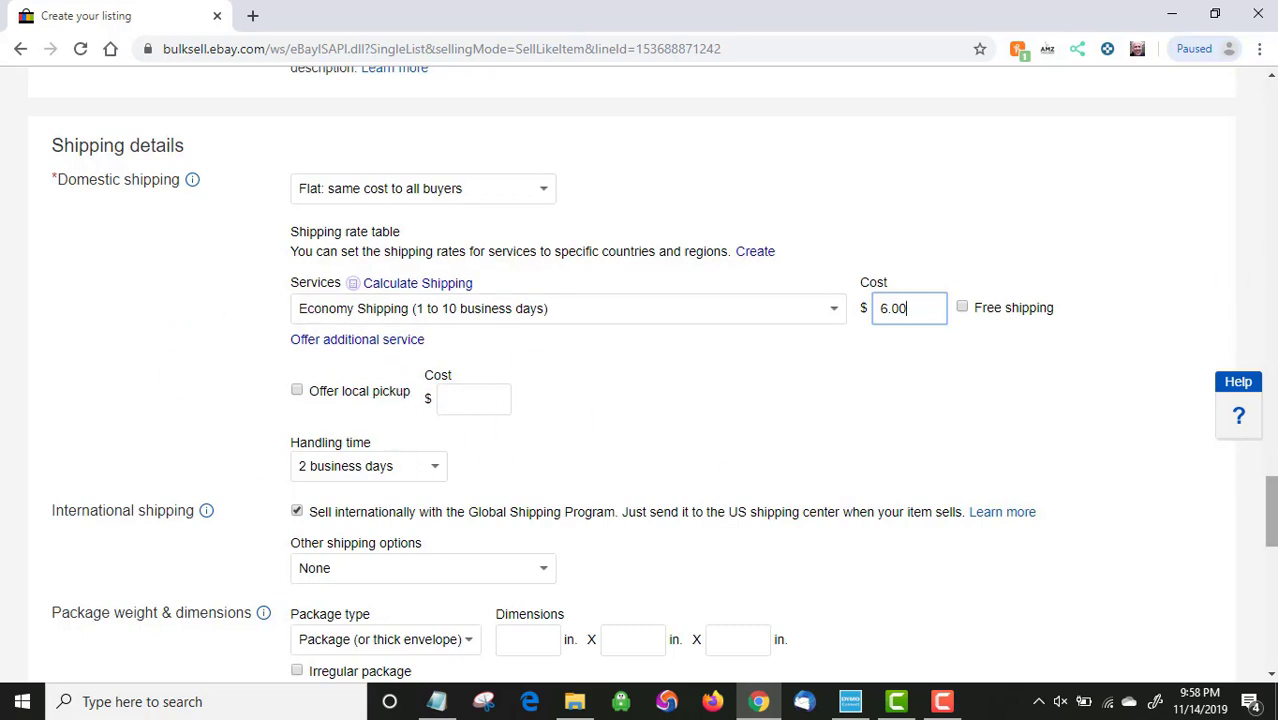
- Review the remaining listing sections: international shipping, package weight, excluded locations, promoted listings, volume pricing and fees
left_click_drag(1275, 505, 1275, 551)
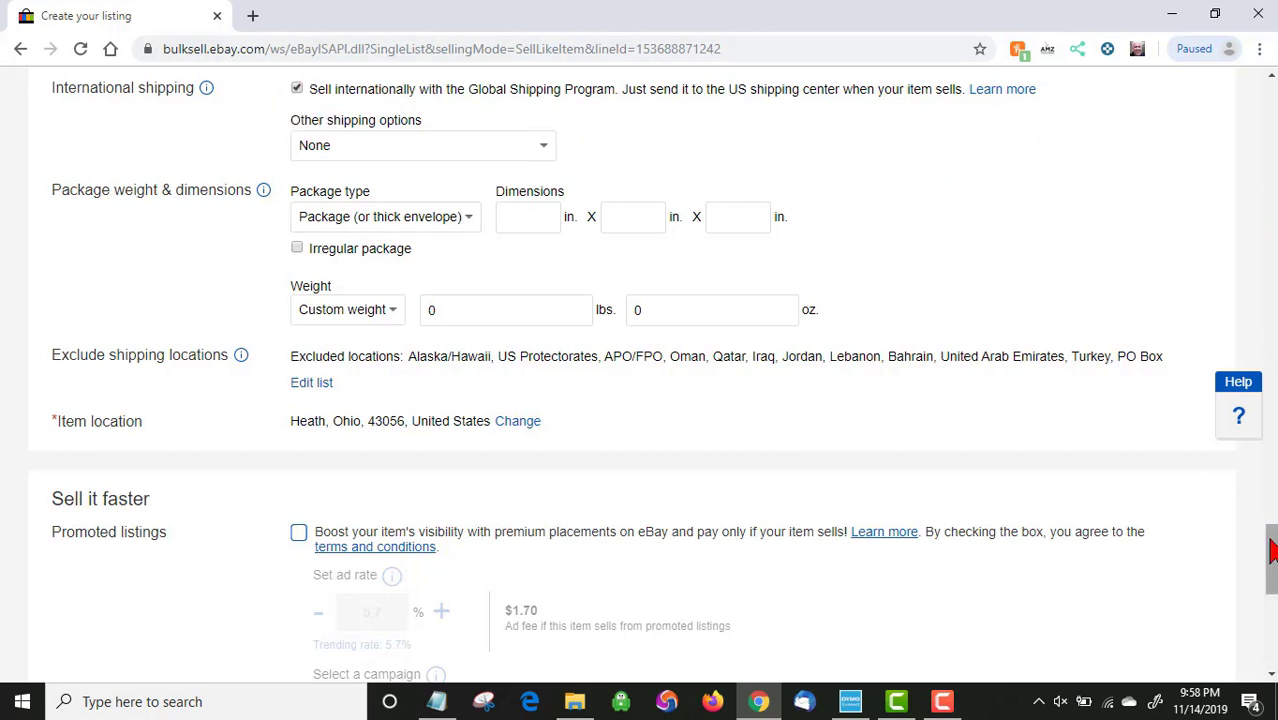
scroll(1260, 540, "up", 1)
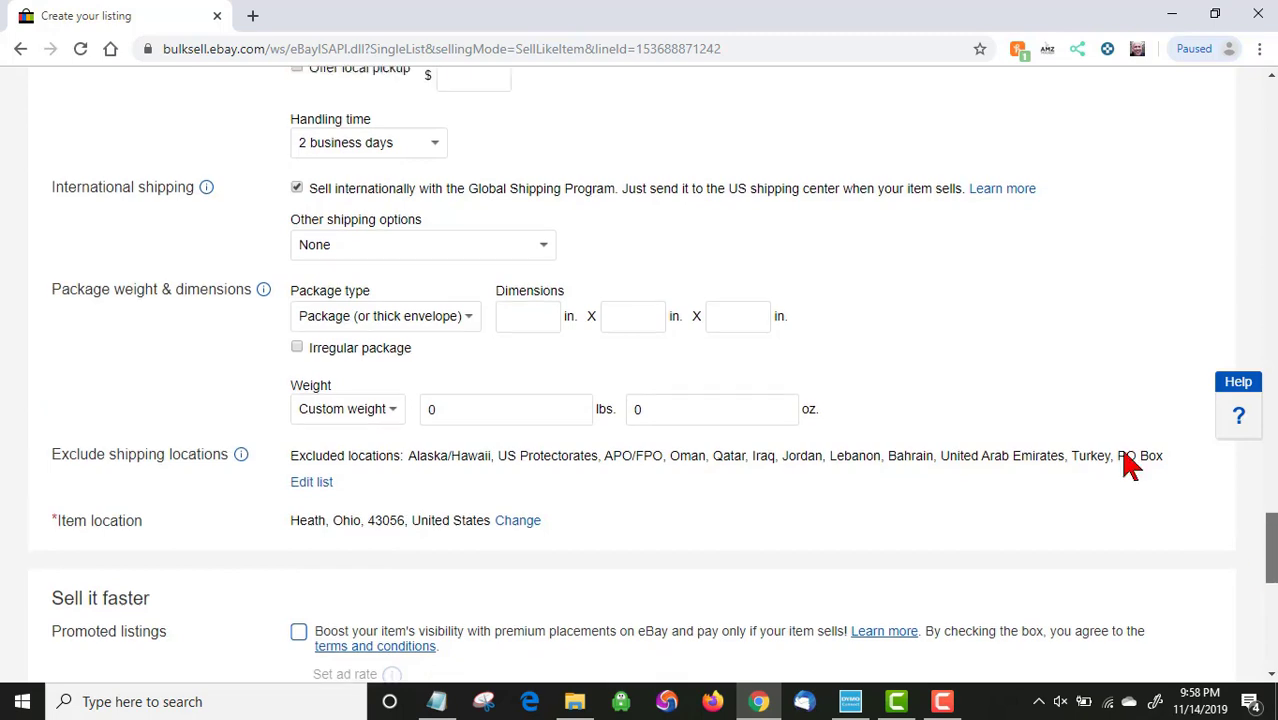
scroll(860, 360, "down", 1)
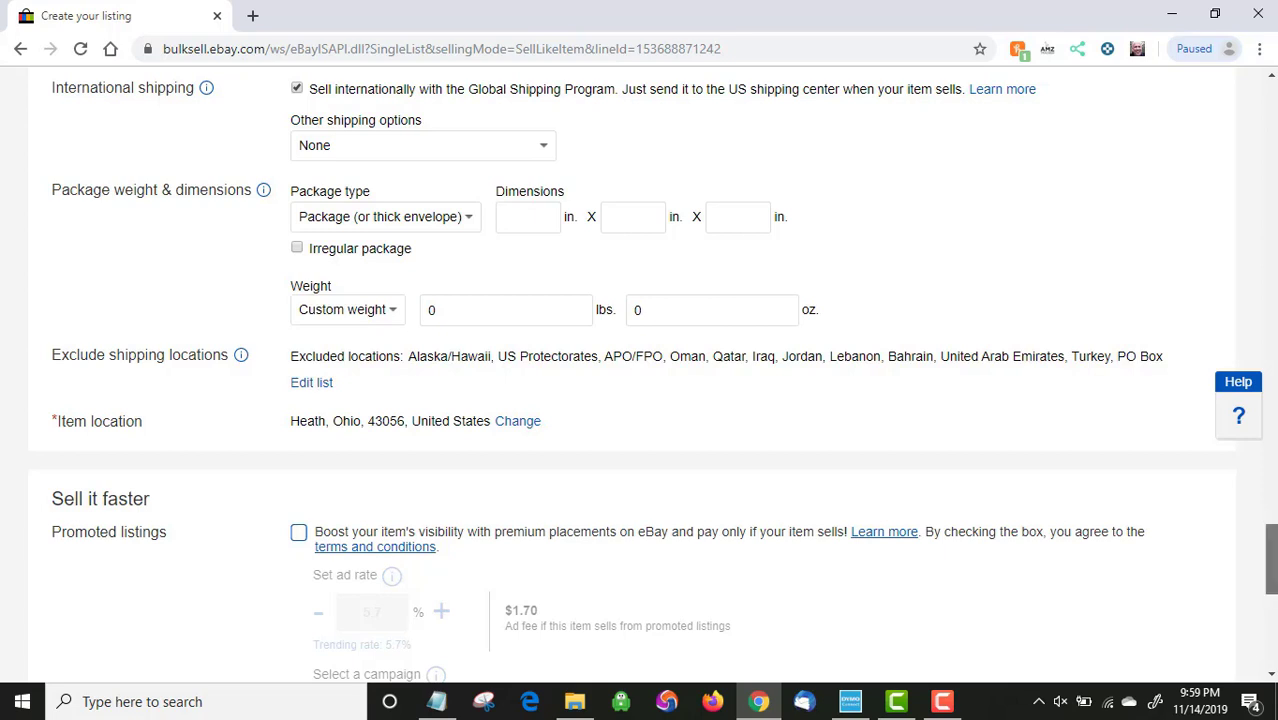
scroll(640, 380, "down", 2)
scroll(542, 357, "down", 2)
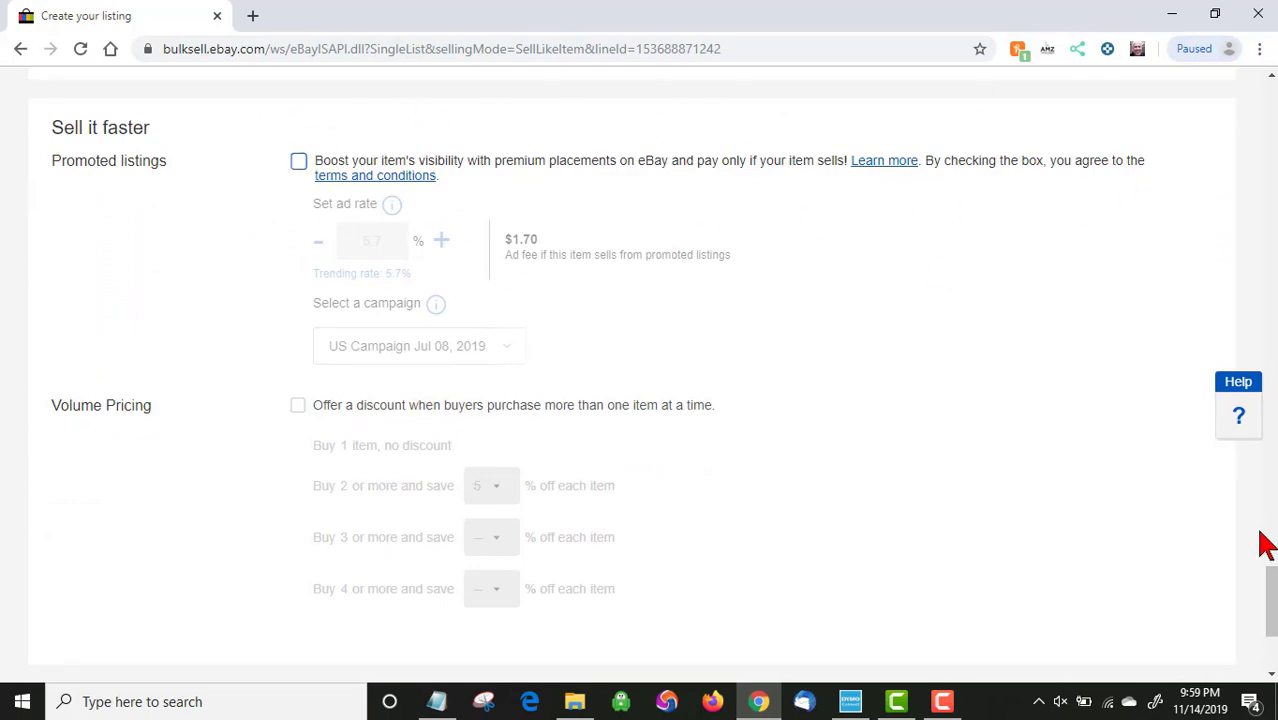
left_click_drag(1272, 602, 1272, 627)
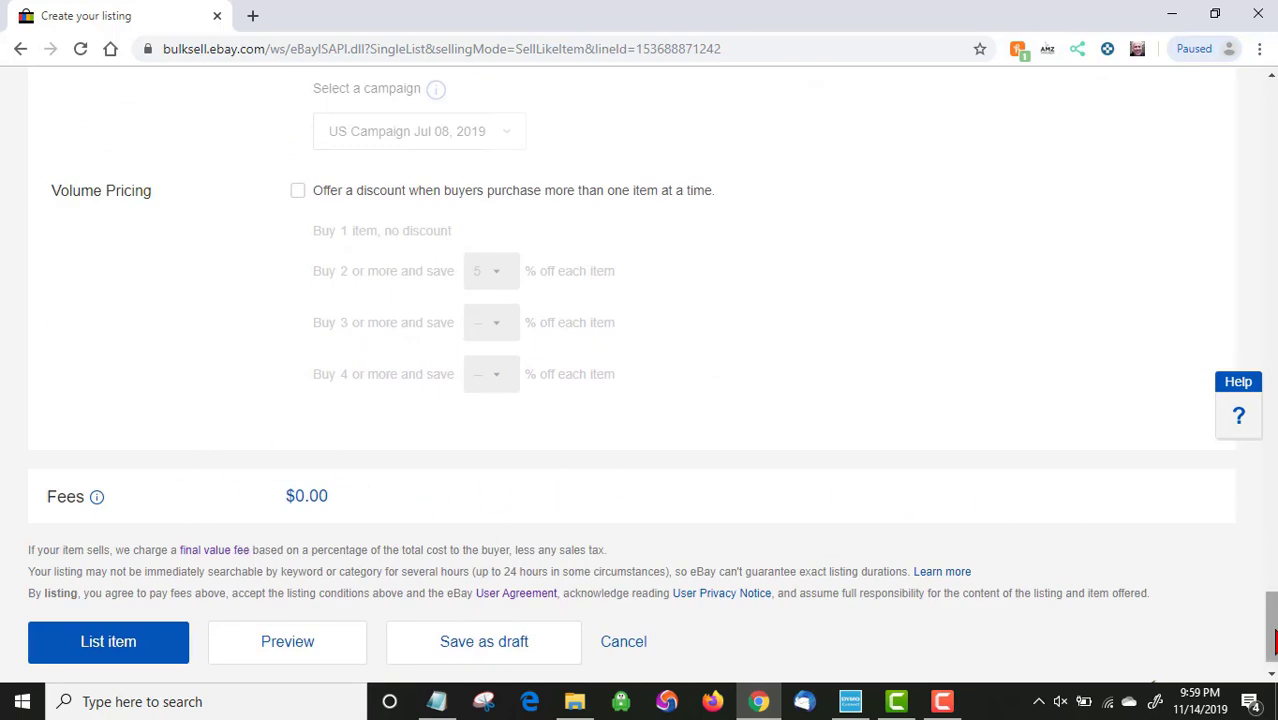
- Make the photo of the sound machine with its power adapter the main photo by moving it to the first position
left_click_drag(1271, 625, 1271, 244)
scroll(1273, 230, "up", 1)
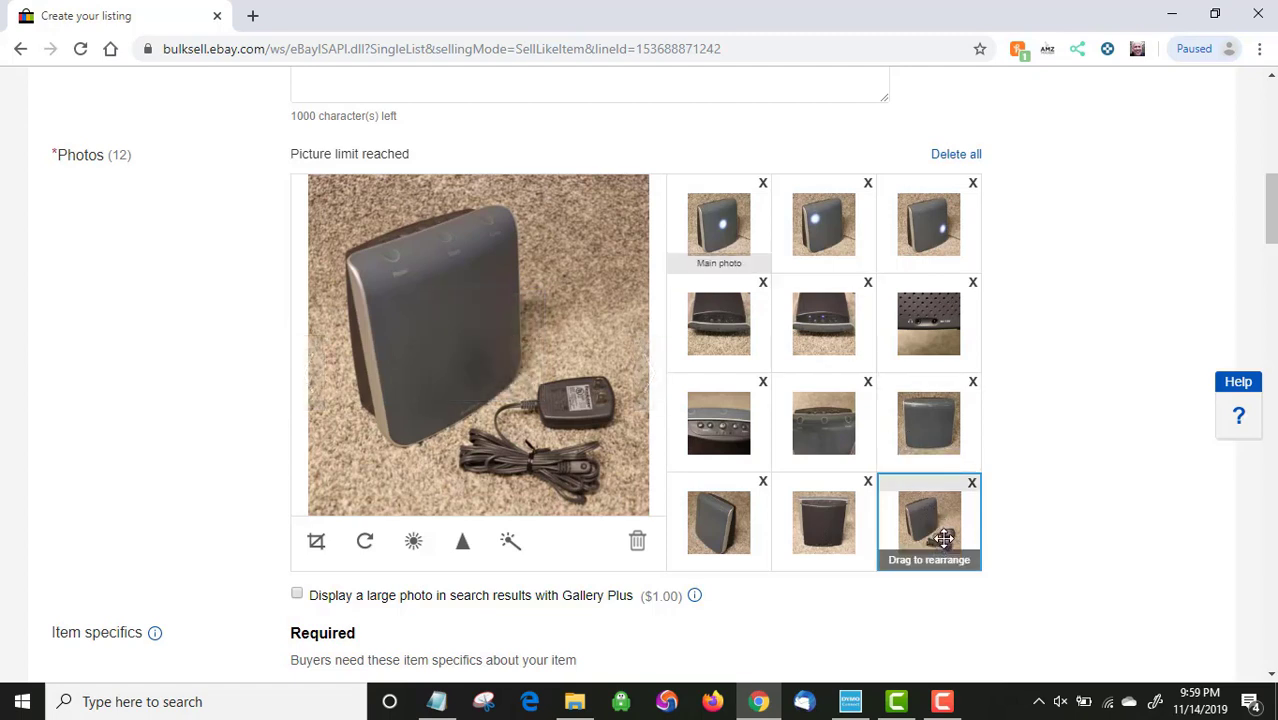
left_click_drag(916, 540, 722, 252)
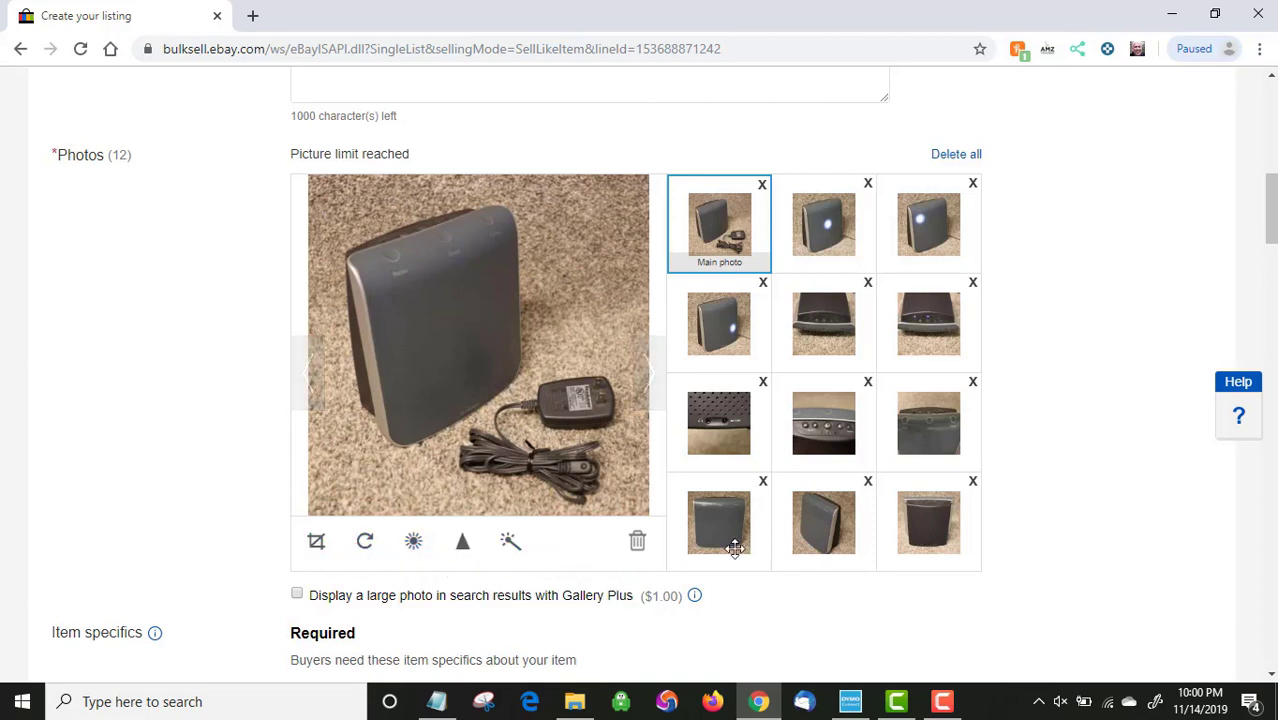
- Submit the item for listing and continue past the food and healthcare policy alert
left_click_drag(1273, 225, 1273, 658)
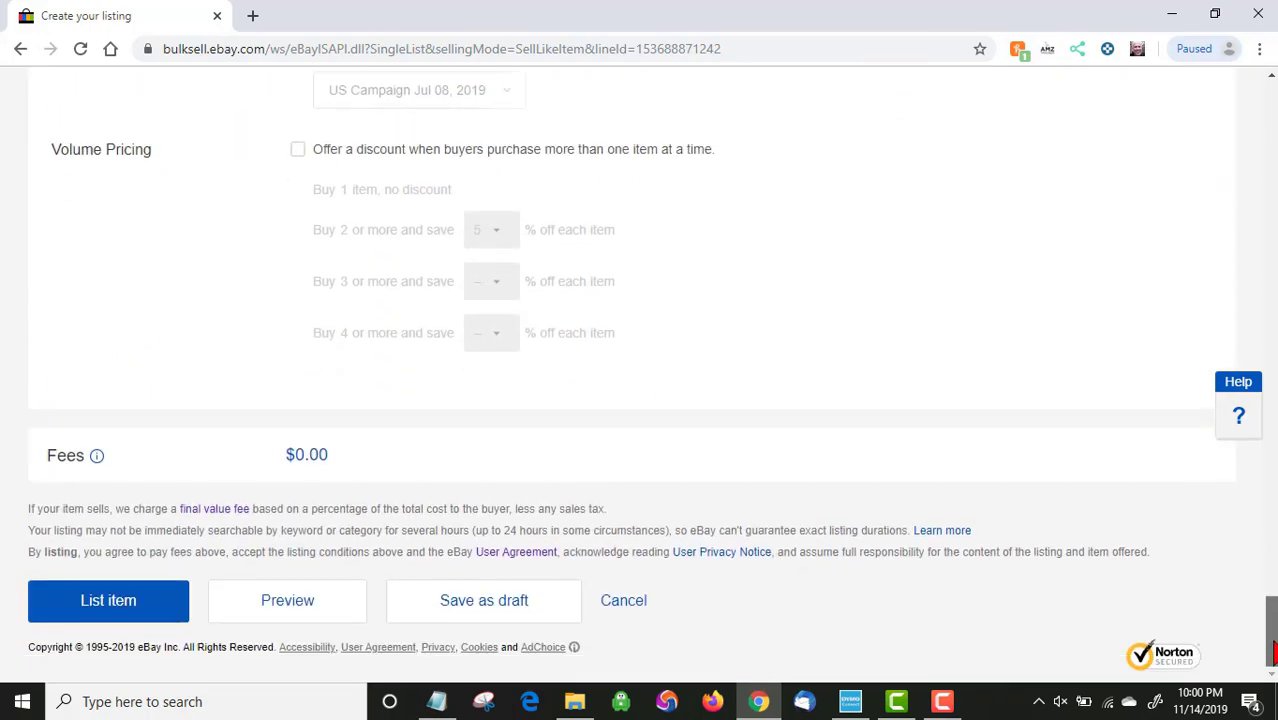
left_click(75, 605)
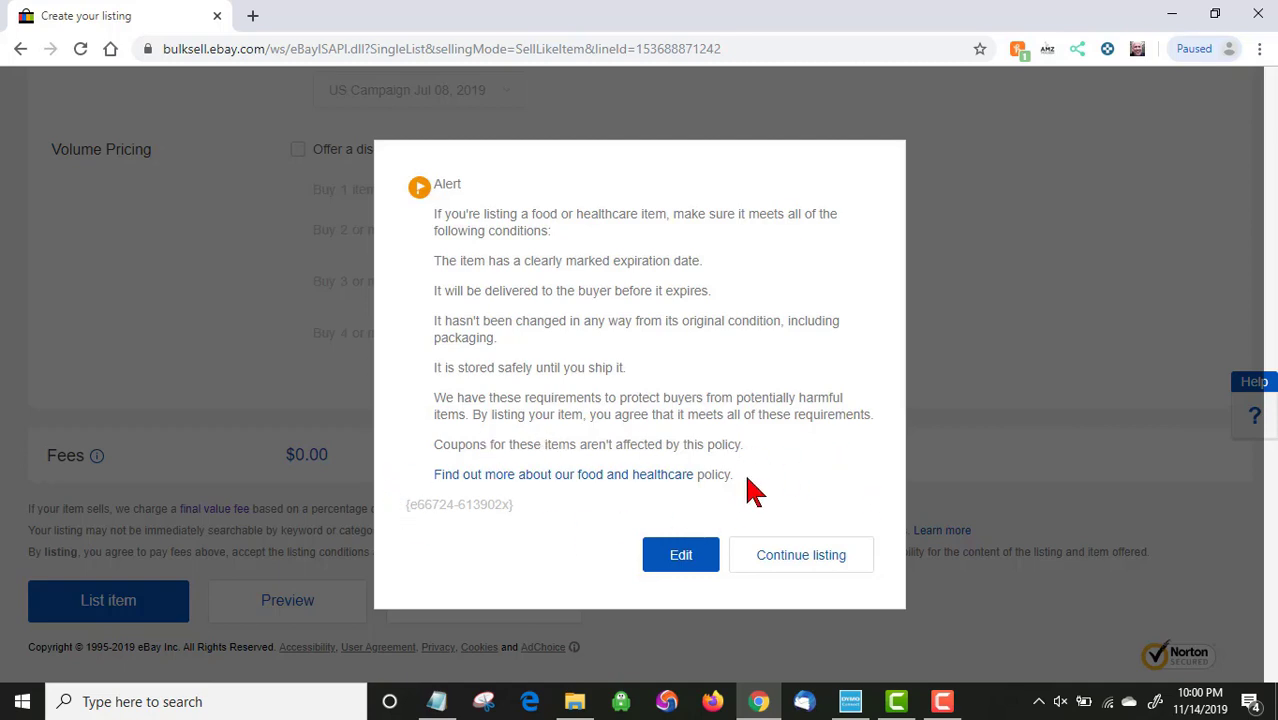
left_click(801, 560)
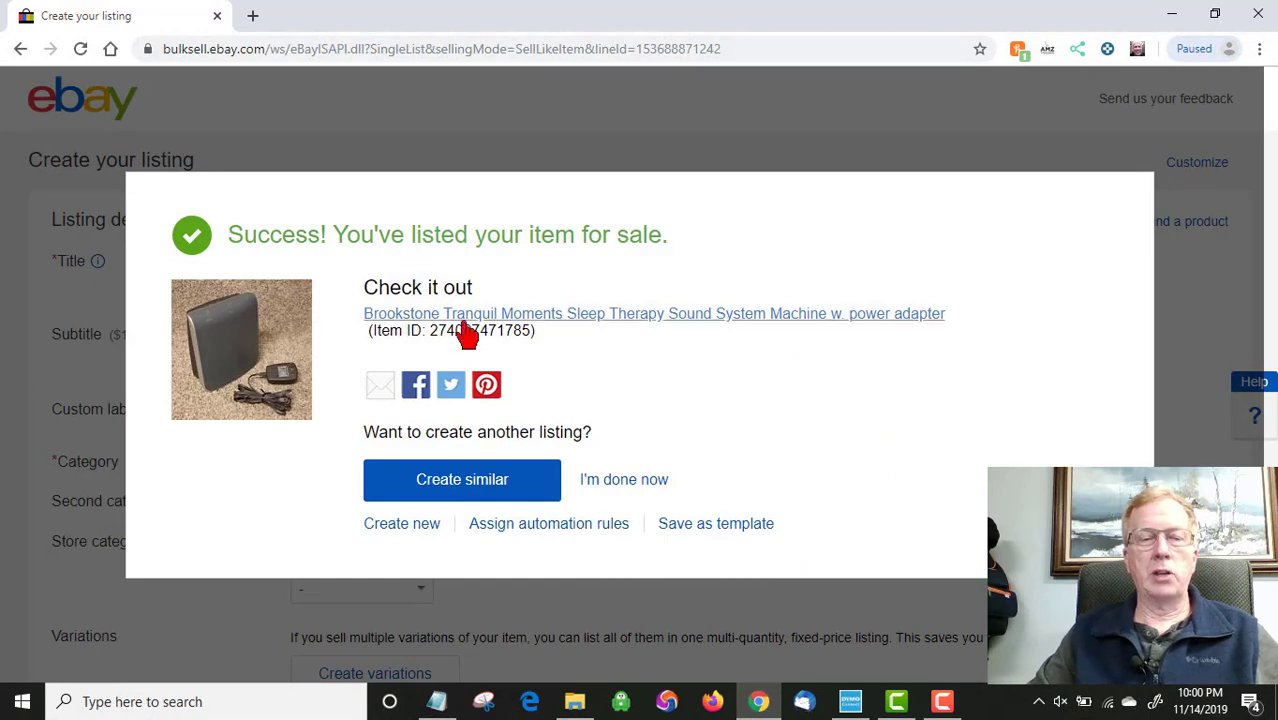
- Open the published sound machine listing and review its photos, price, shipping and payment details
left_click(618, 316)
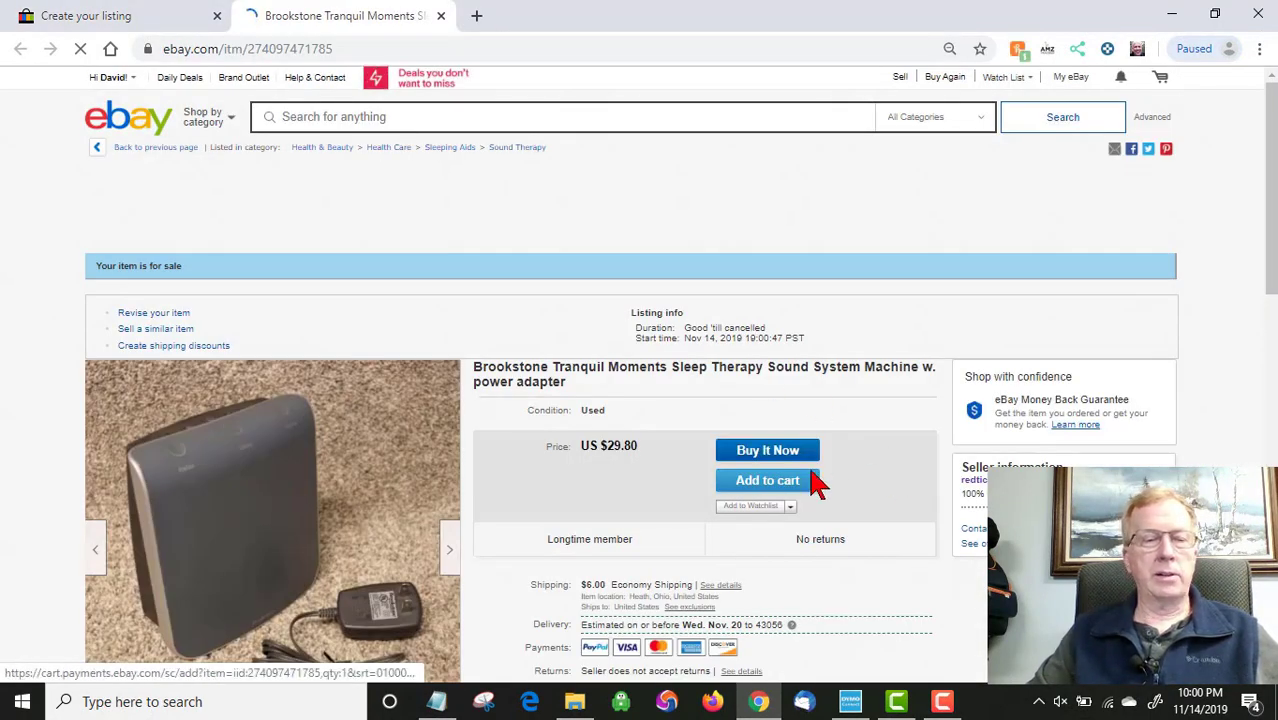
scroll(1272, 190, "down", 2)
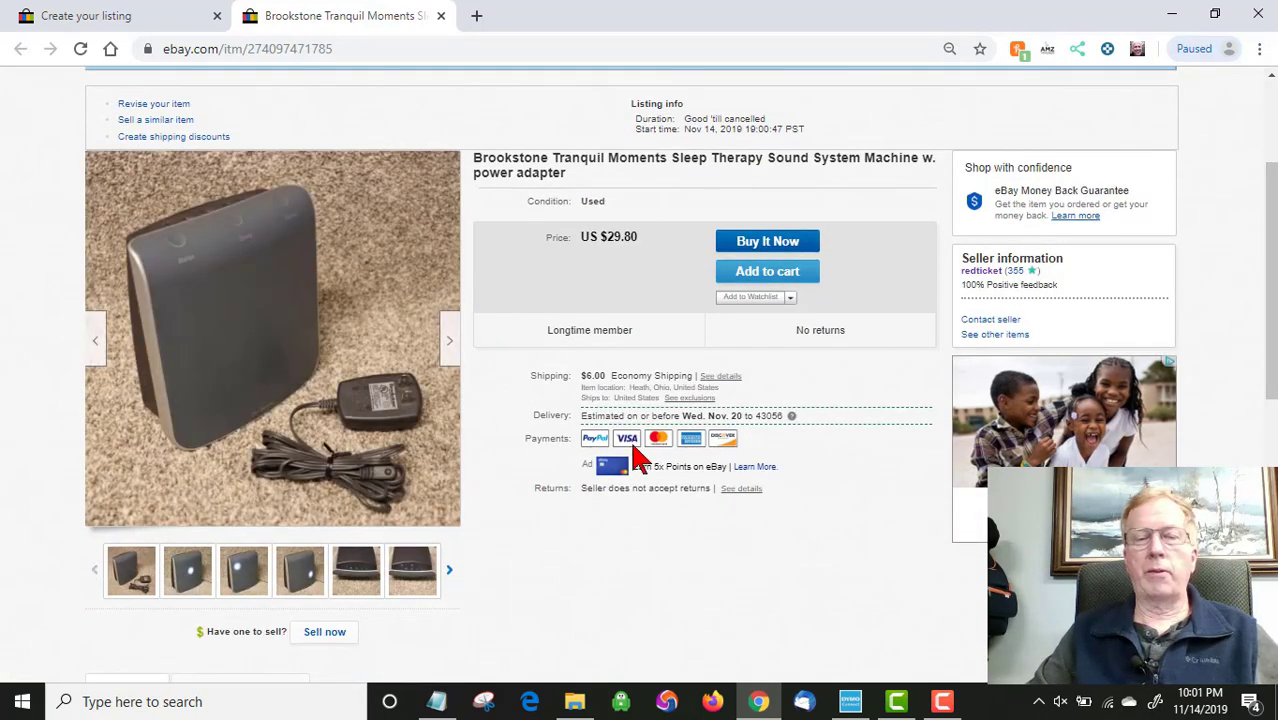
scroll(1274, 398, "down", 1)
left_click_drag(1274, 398, 1276, 260)
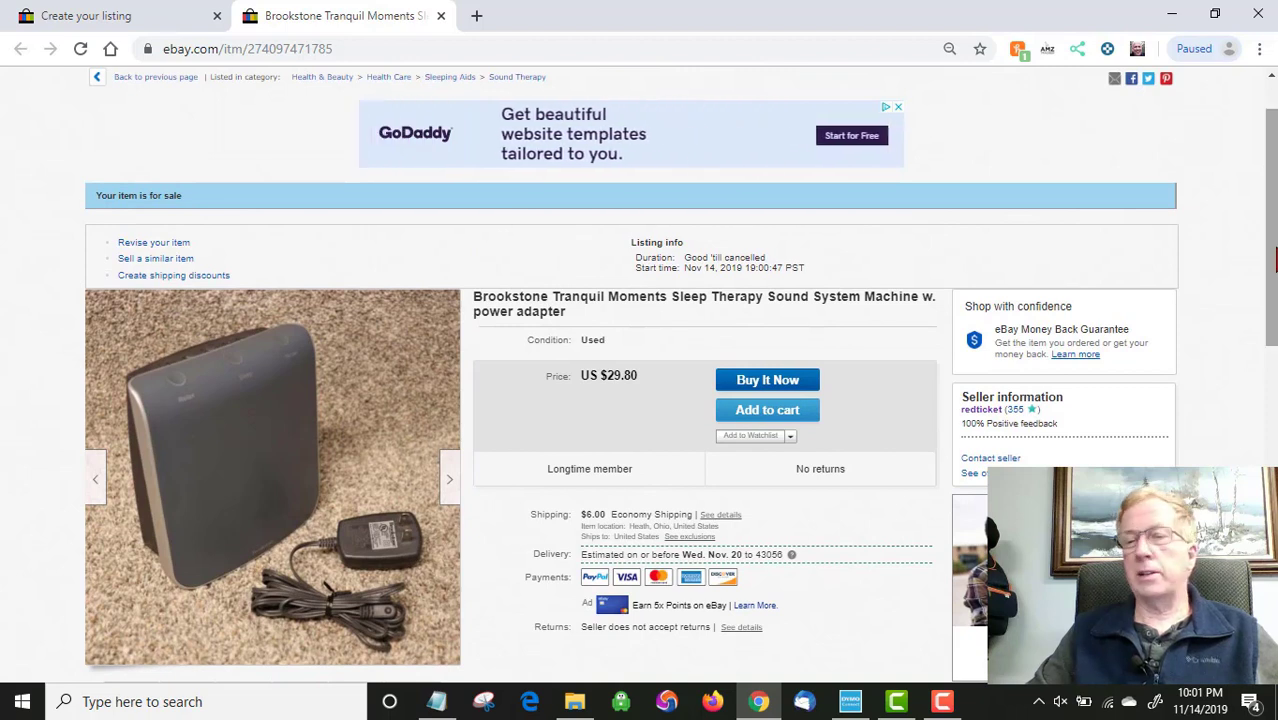